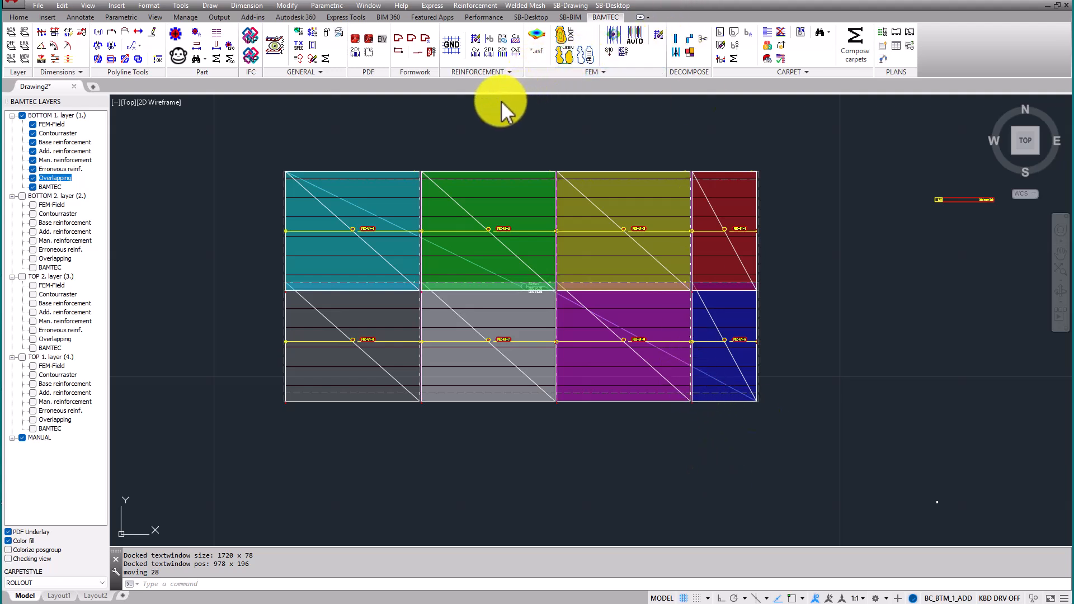
# Draw a rectangular Different Zone about 3.75 by 3.48 inside the FSZ-U1-2 carpet field.
pyautogui.click(397, 52)
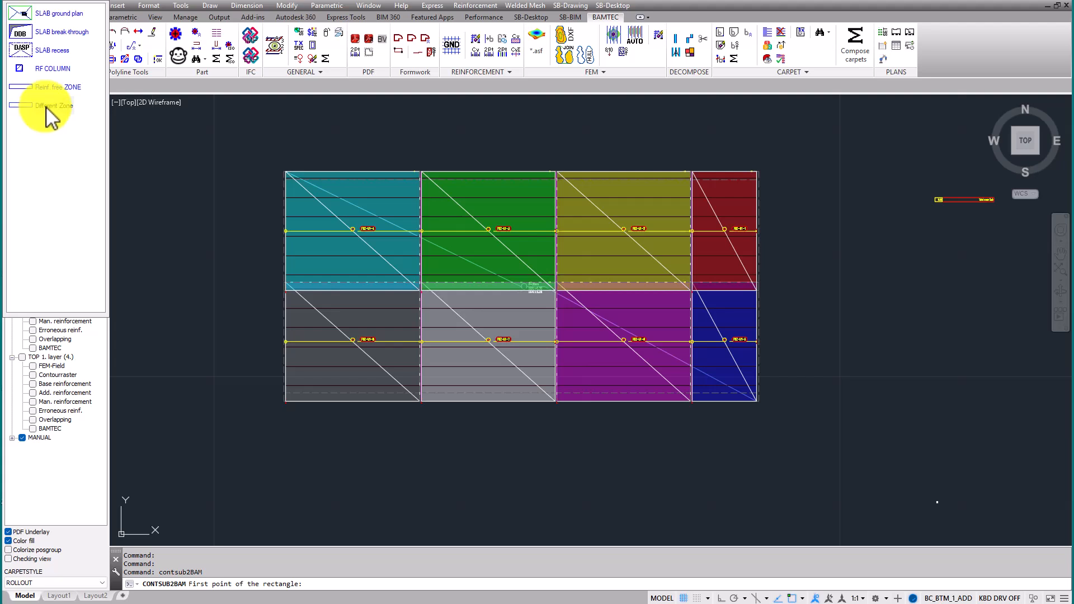
pyautogui.click(615, 206)
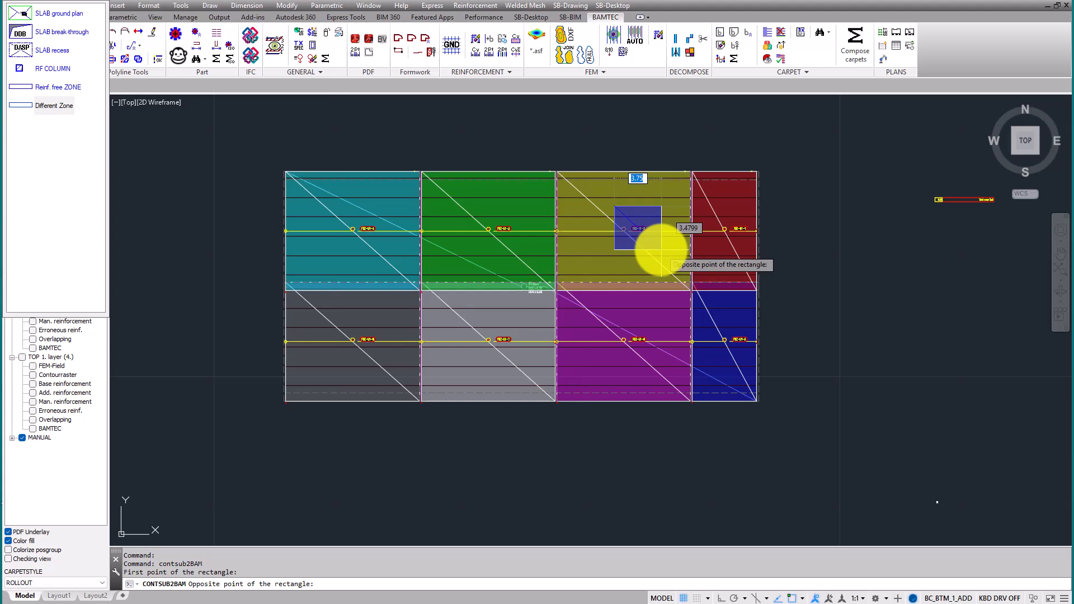
pyautogui.click(661, 250)
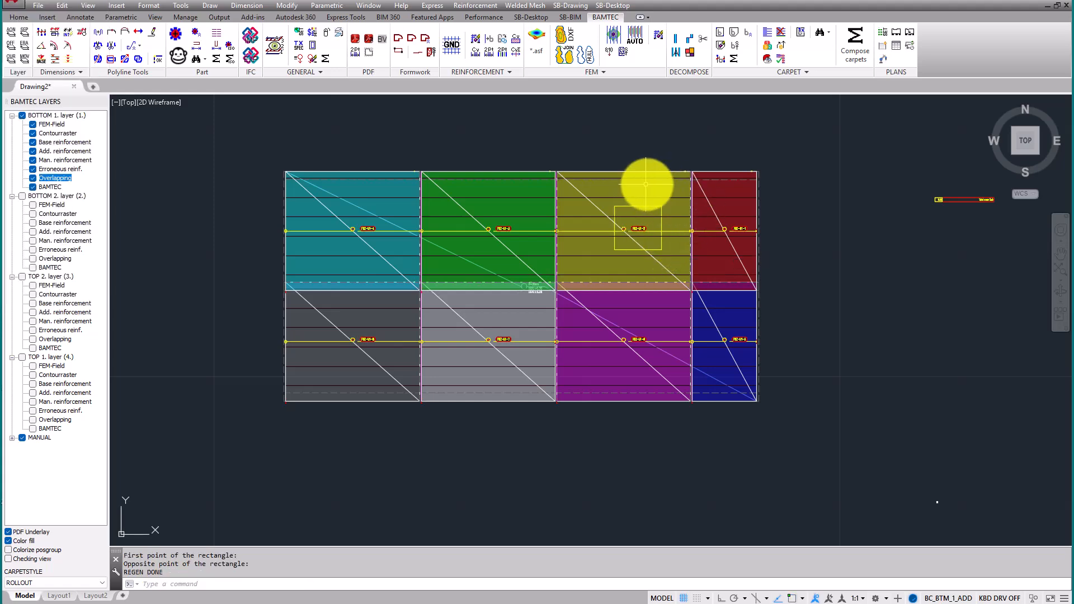
# Review the slab's base reinforcement diameters and spacings for the top and bottom layers.
pyautogui.scroll(2, 496, 275)
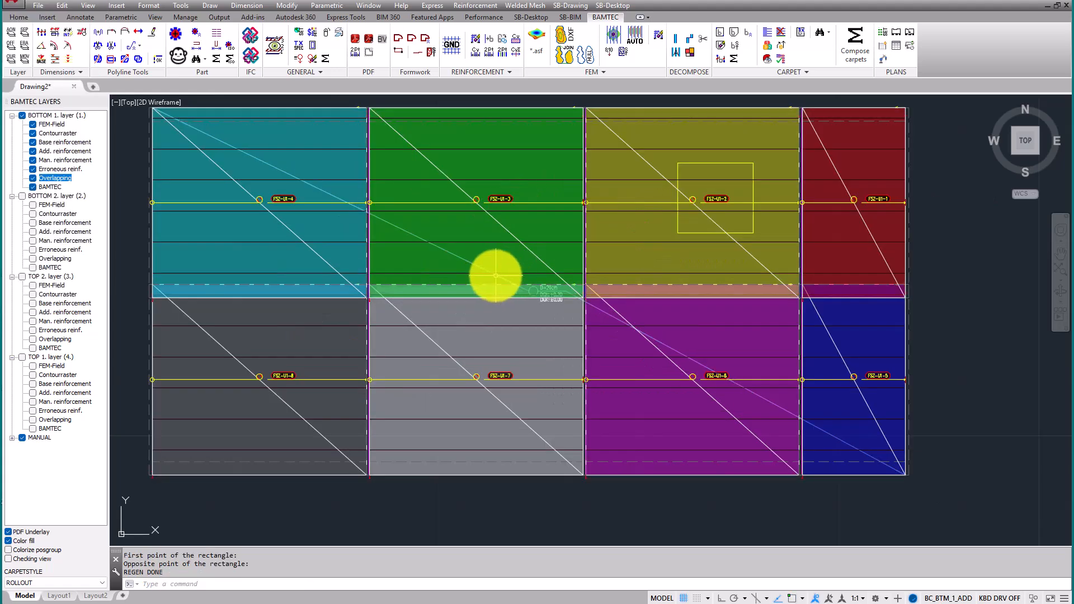
pyautogui.doubleClick(495, 275)
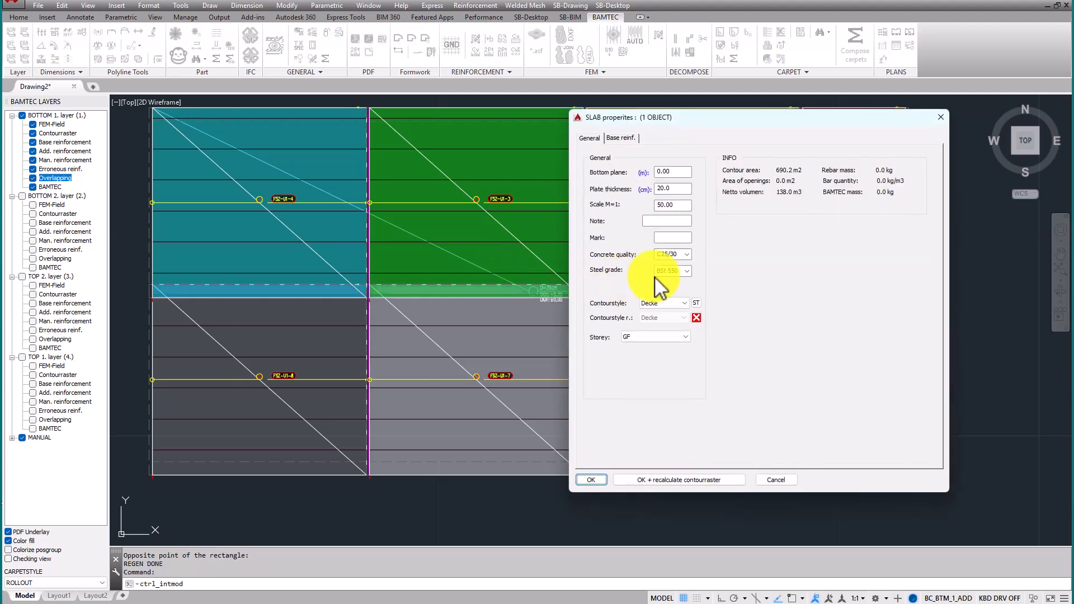
pyautogui.click(621, 138)
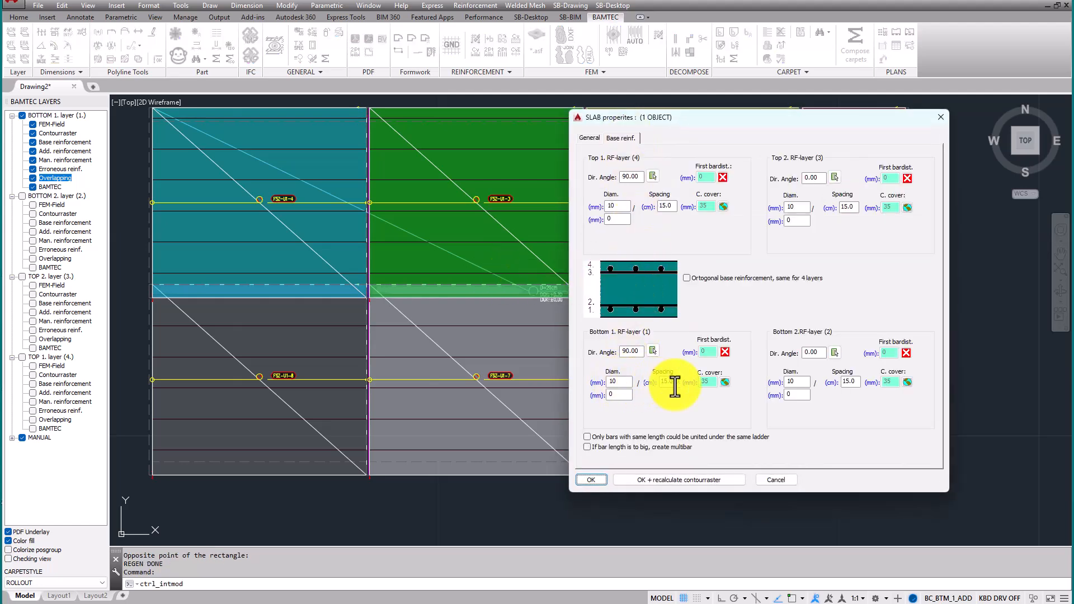
pyautogui.click(605, 478)
# Review the zone reinforcement settings of the rectangular different zone in the FSZ-U1-2 field.
pyautogui.scroll(3, 745, 235)
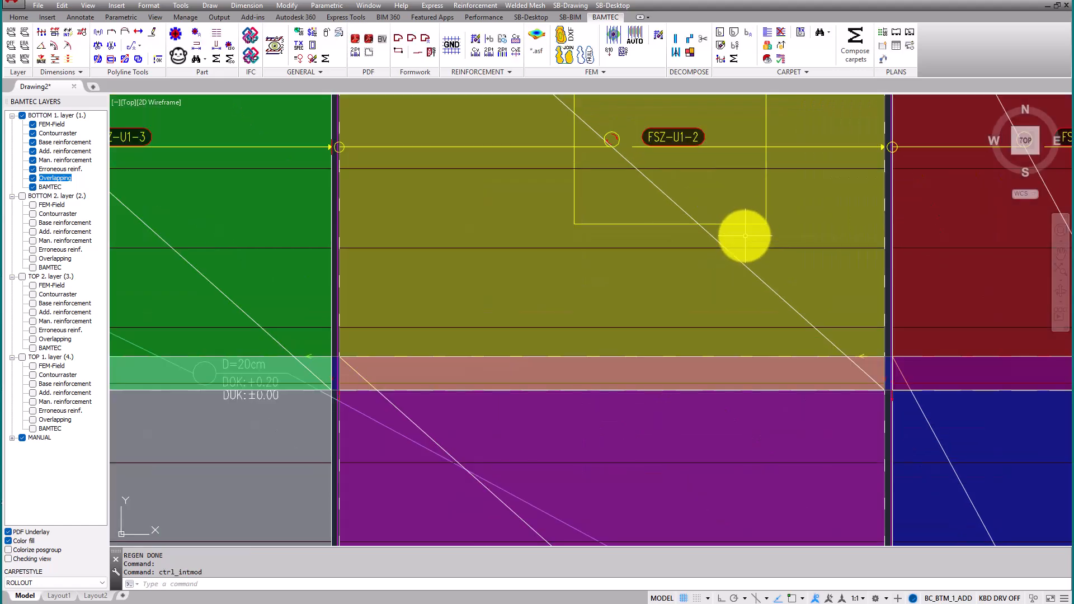
pyautogui.rightClick(741, 224)
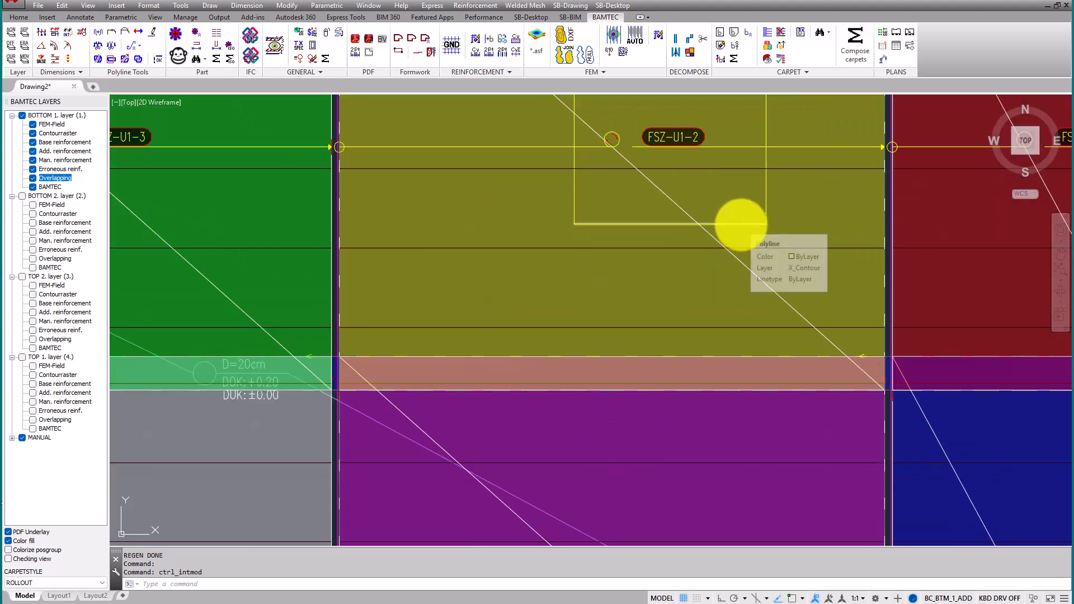
pyautogui.click(762, 238)
pyautogui.click(741, 224)
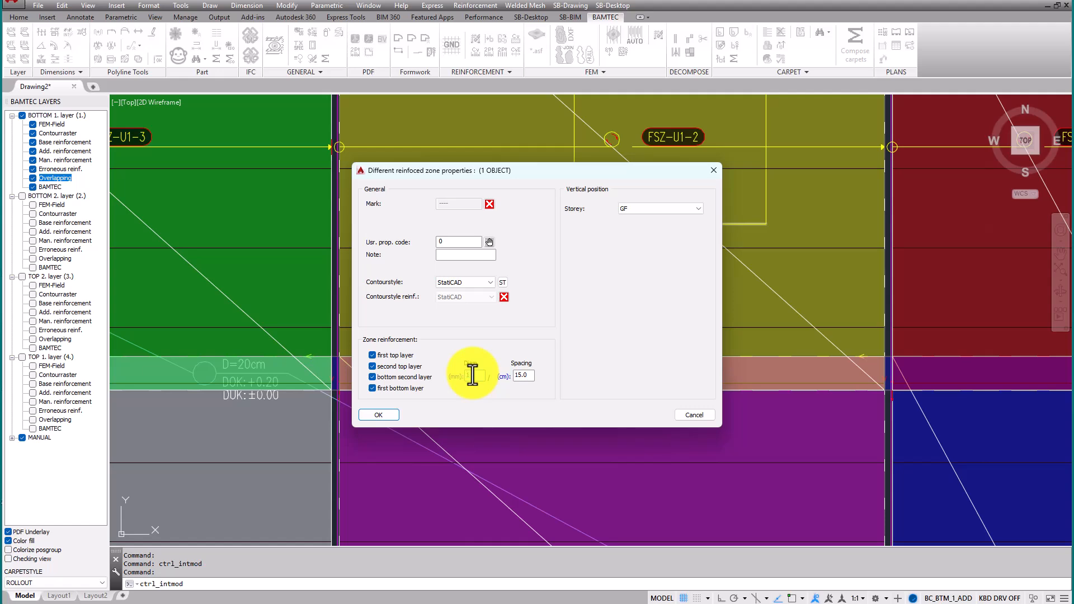
pyautogui.click(375, 415)
# Generate the base reinforcement for the slab's bottom 1. layer, including the different zone.
pyautogui.scroll(-2, 536, 285)
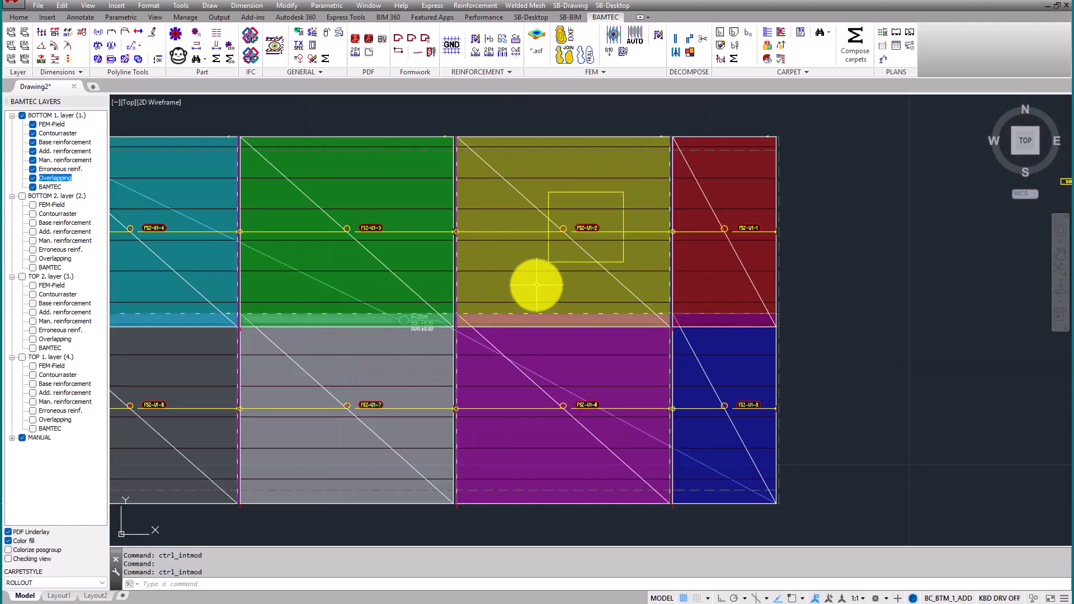
pyautogui.moveTo(534, 140); pyautogui.dragTo(659, 129, button='middle')
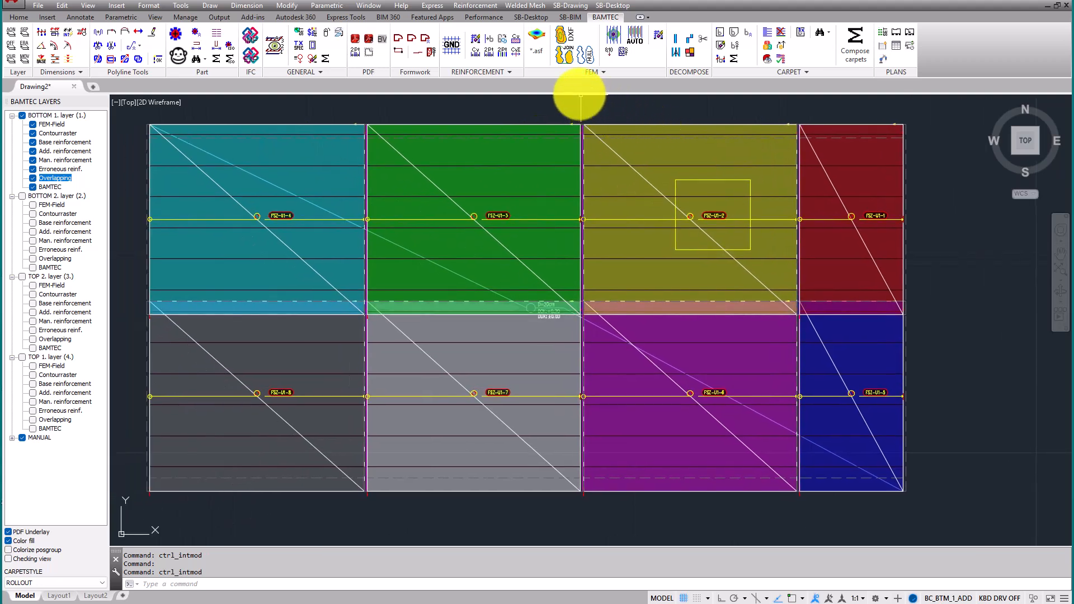
pyautogui.click(452, 54)
pyautogui.click(569, 341)
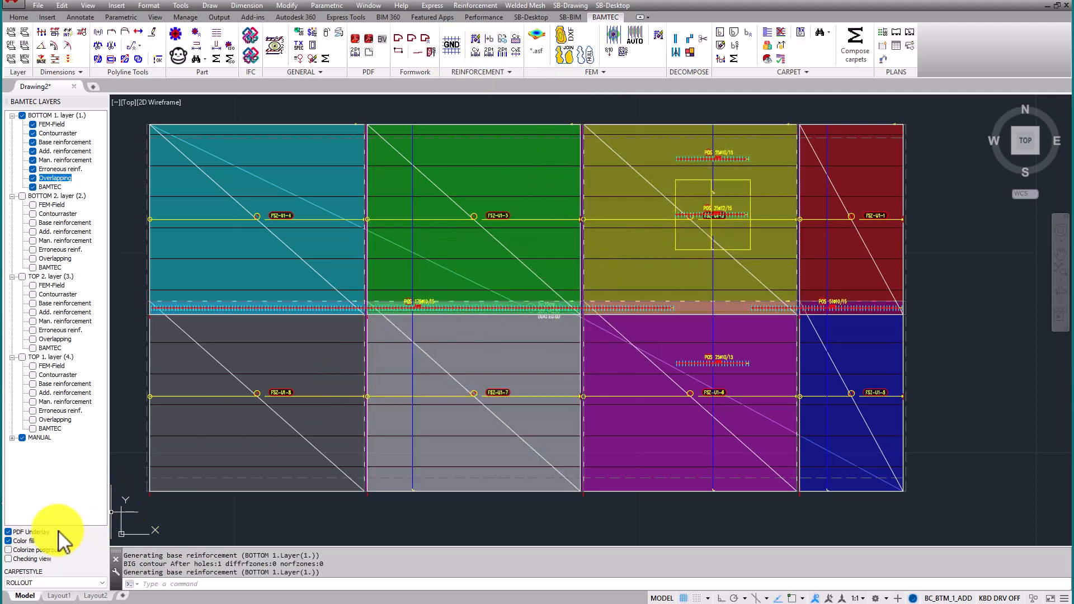
# Turn off Color fill and turn on Checking view to inspect the bars overlapping the different zone's edges.
pyautogui.click(29, 539)
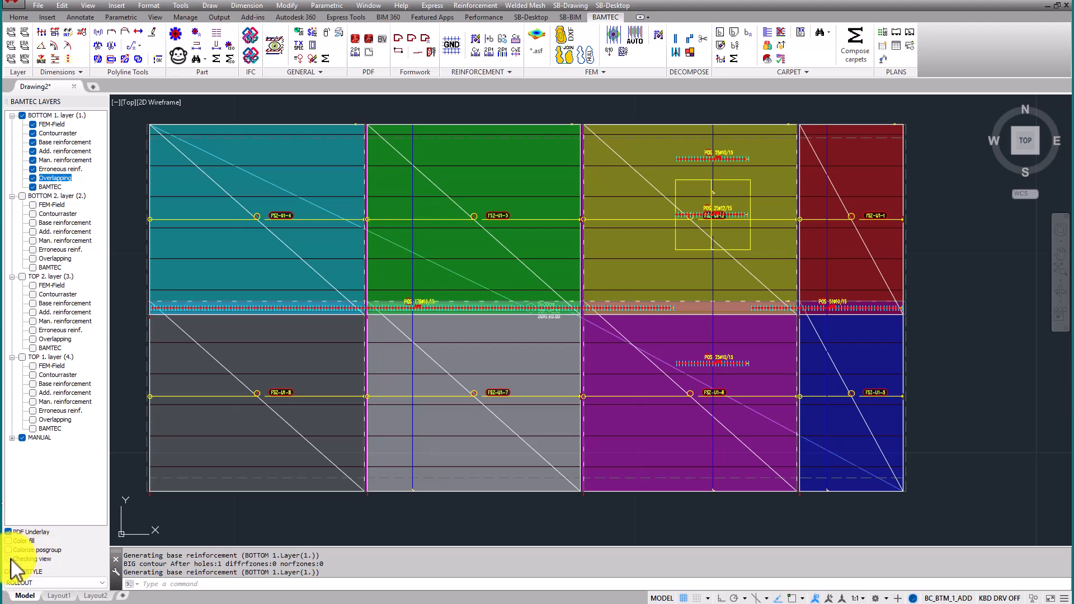
pyautogui.click(9, 559)
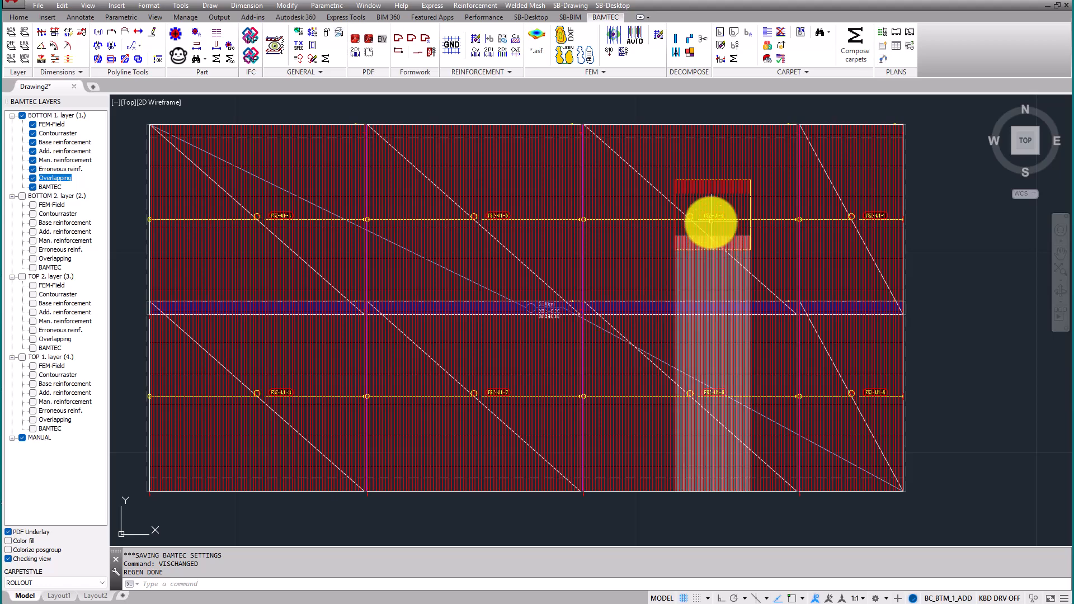
pyautogui.scroll(5, 711, 222)
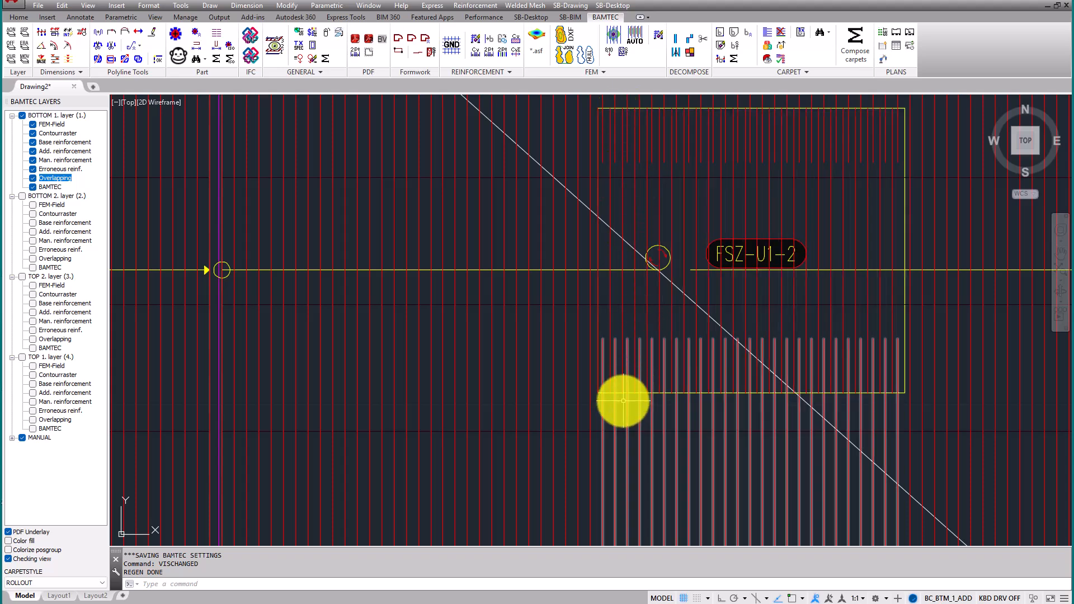
pyautogui.moveTo(611, 419); pyautogui.dragTo(554, 324, button='middle')
pyautogui.scroll(-2, 569, 379)
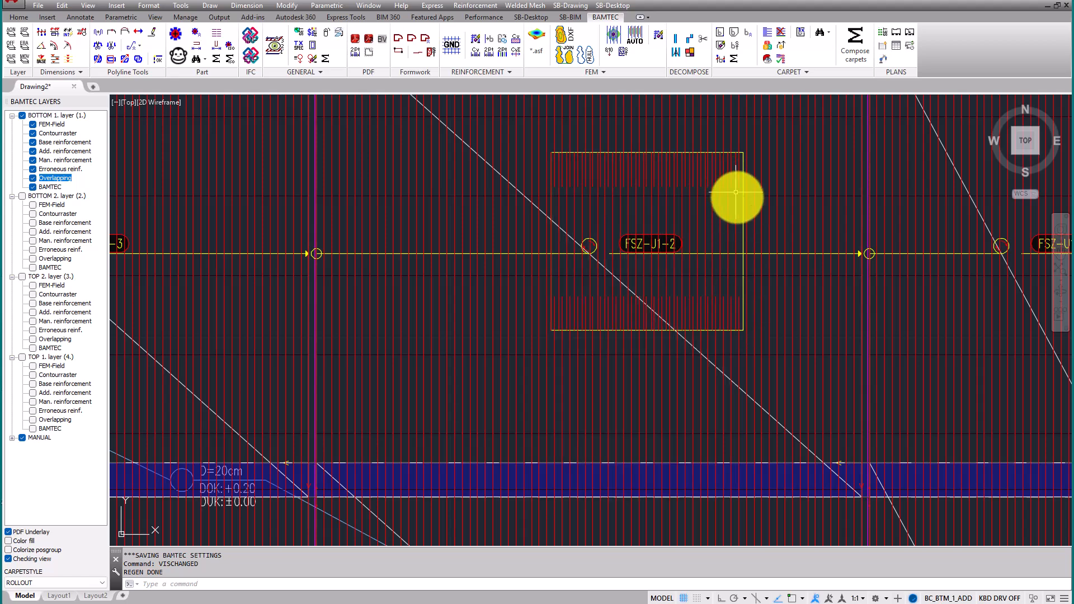
# Compose the carpets and create their production plans.
pyautogui.scroll(-5, 733, 207)
pyautogui.moveTo(742, 222); pyautogui.dragTo(690, 230, button='middle')
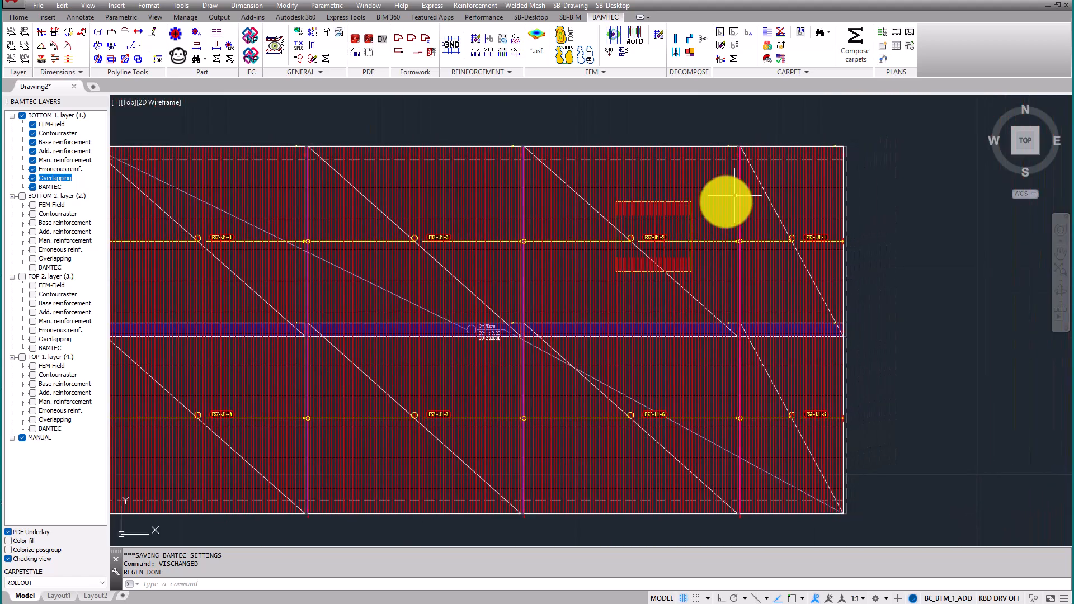
pyautogui.click(852, 46)
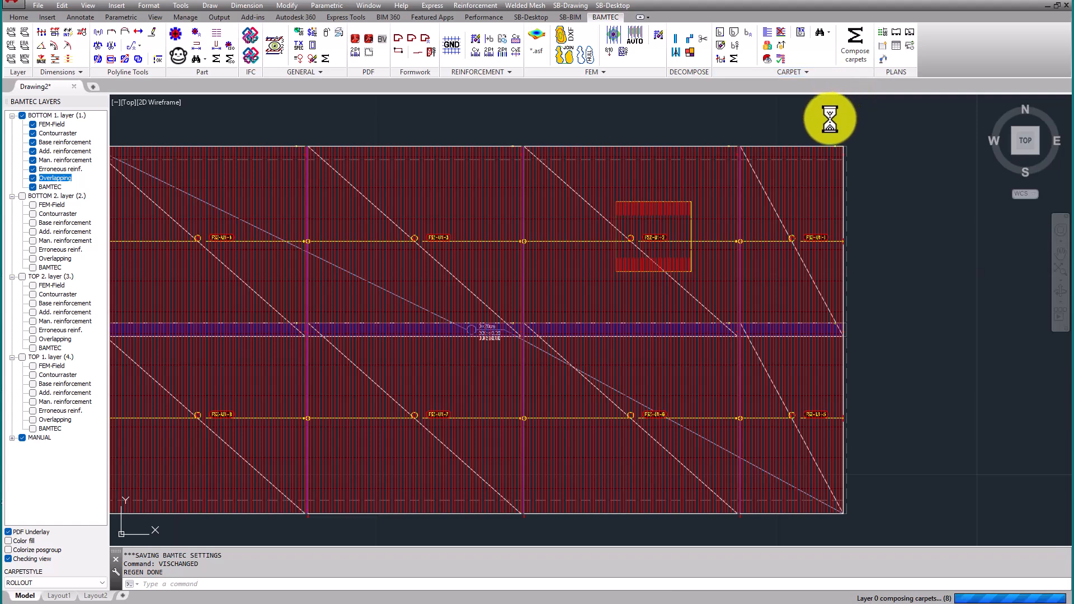
pyautogui.click(624, 356)
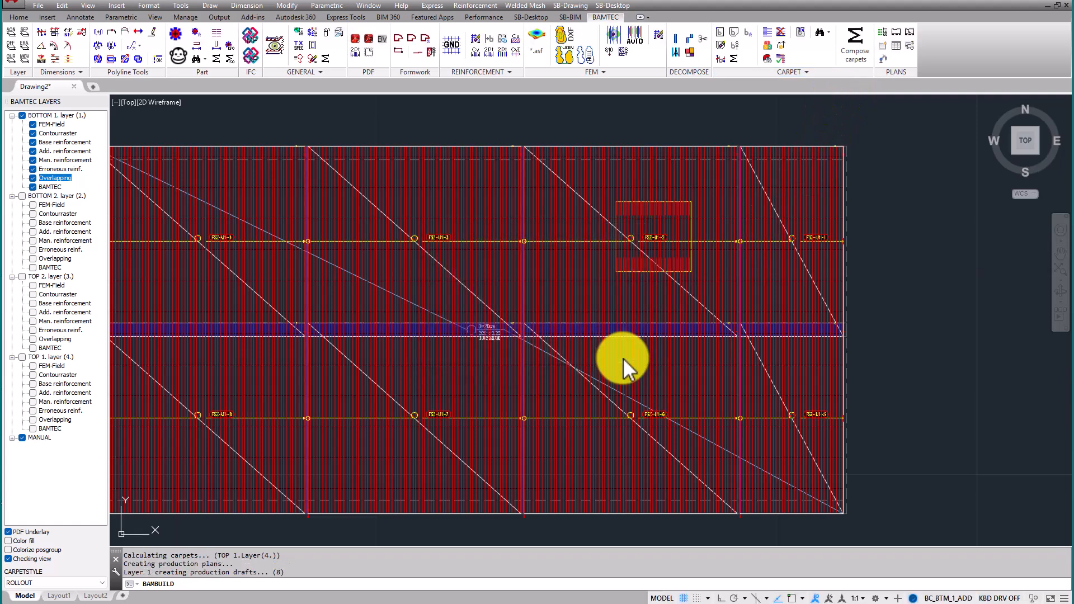
pyautogui.click(605, 354)
# Examine the carpet production plans, especially the bar groups of the carpet containing the different zone.
pyautogui.scroll(-4, 781, 312)
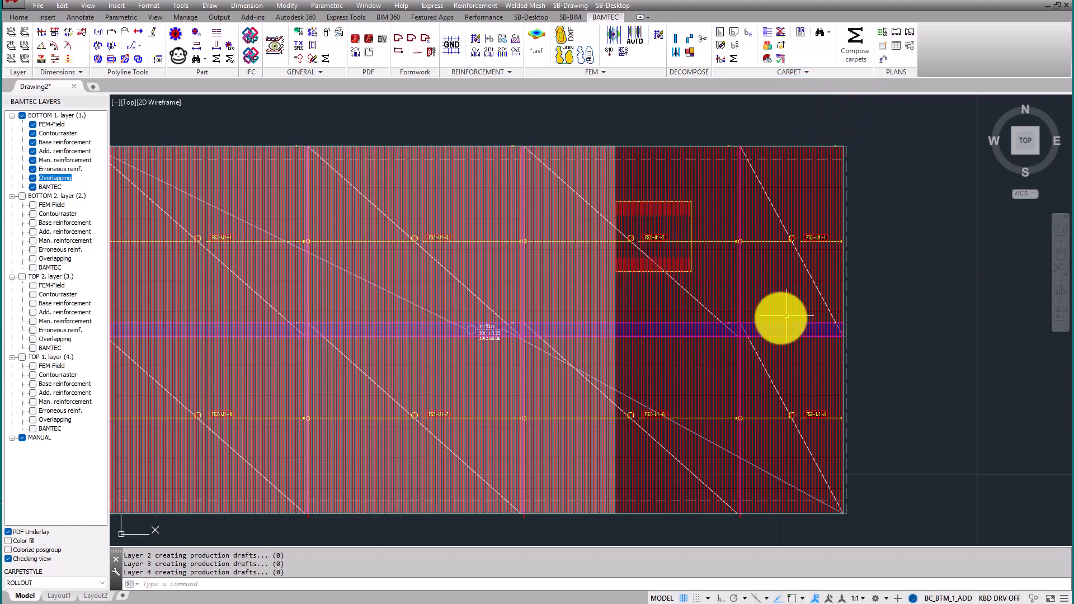
pyautogui.moveTo(761, 293)
pyautogui.mouseDown(button='middle')
pyautogui.moveTo(684, 223)
pyautogui.moveTo(652, 164)
pyautogui.mouseUp(button='middle')
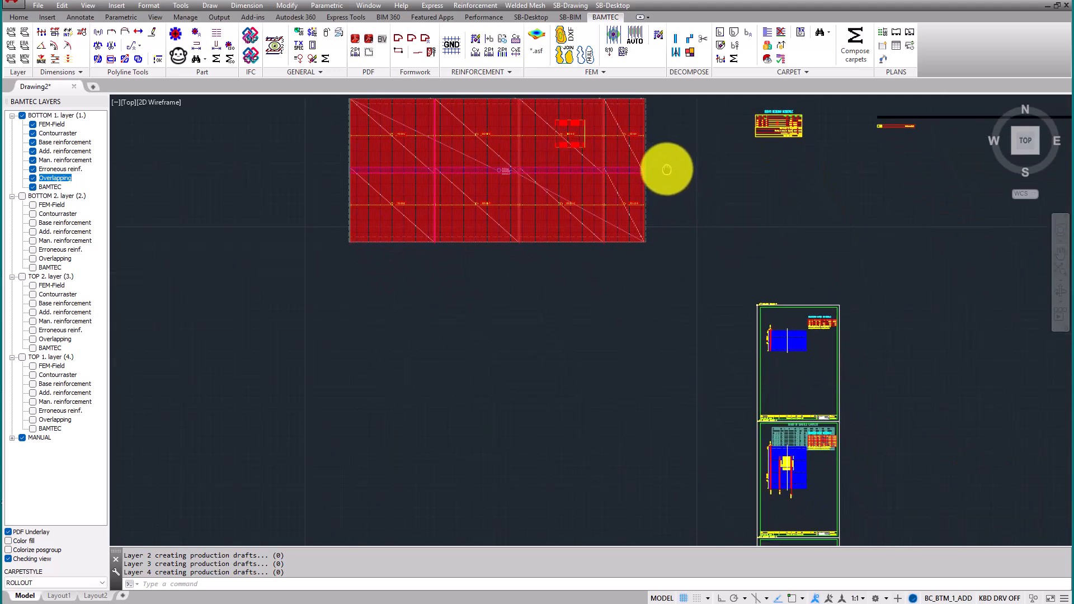
pyautogui.scroll(6, 793, 464)
pyautogui.scroll(8, 804, 468)
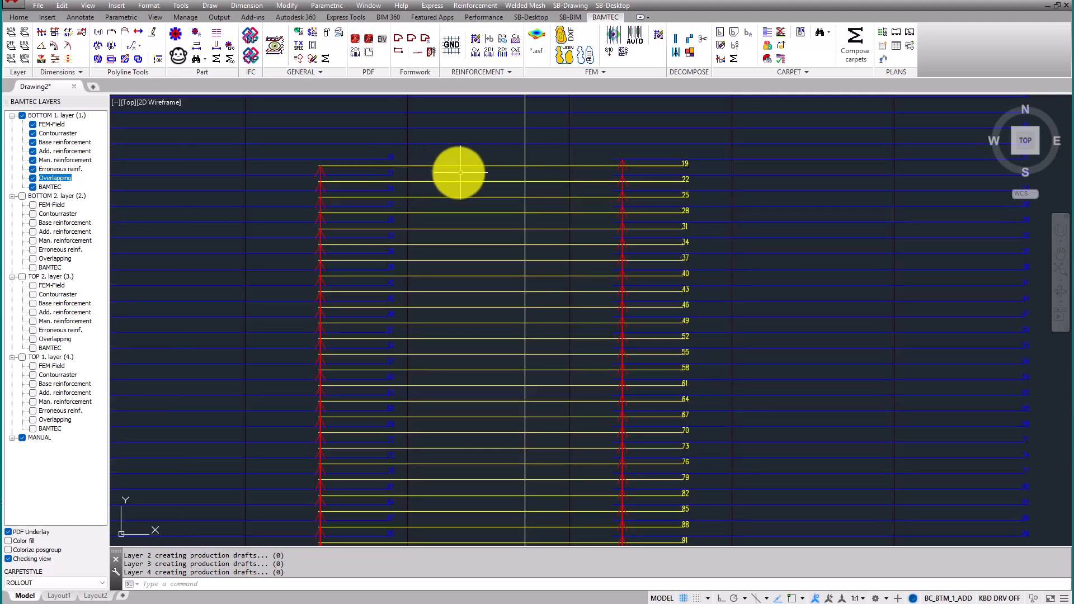
pyautogui.scroll(-1, 534, 192)
pyautogui.moveTo(534, 192); pyautogui.dragTo(548, 99, button='middle')
pyautogui.scroll(-2, 552, 133)
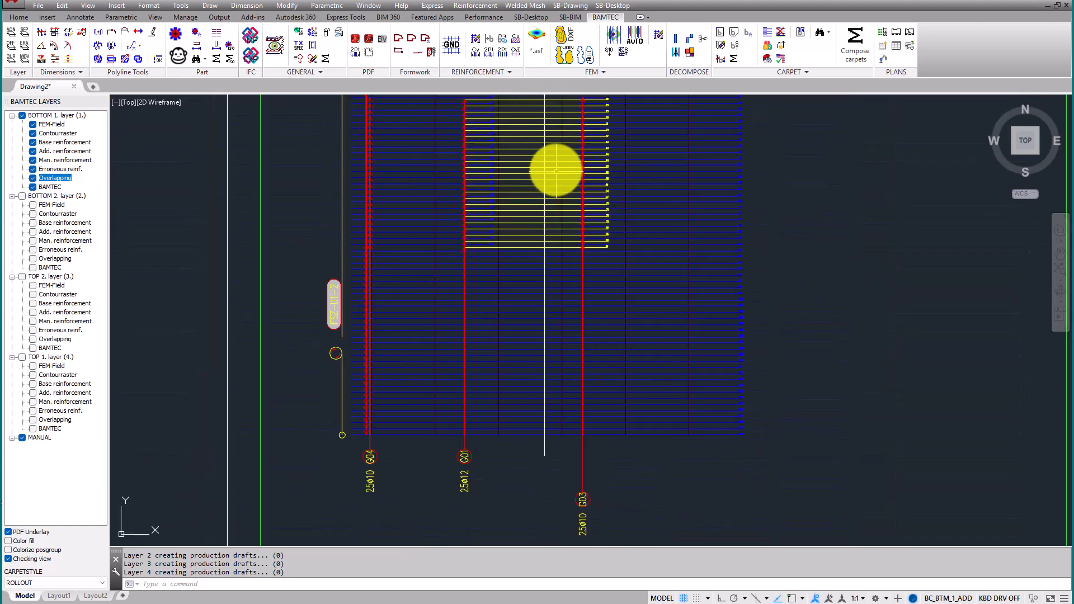
pyautogui.moveTo(561, 172)
pyautogui.mouseDown(button='middle')
pyautogui.moveTo(572, 122)
pyautogui.moveTo(757, 278)
pyautogui.mouseUp(button='middle')
pyautogui.scroll(-3, 758, 278)
pyautogui.moveTo(658, 359)
pyautogui.mouseDown(button='middle')
pyautogui.moveTo(676, 398)
pyautogui.moveTo(661, 434)
pyautogui.moveTo(748, 507)
pyautogui.mouseUp(button='middle')
pyautogui.scroll(-2, 504, 198)
pyautogui.scroll(-2, 503, 203)
pyautogui.scroll(-4, 558, 303)
pyautogui.moveTo(650, 392); pyautogui.dragTo(679, 429, button='middle')
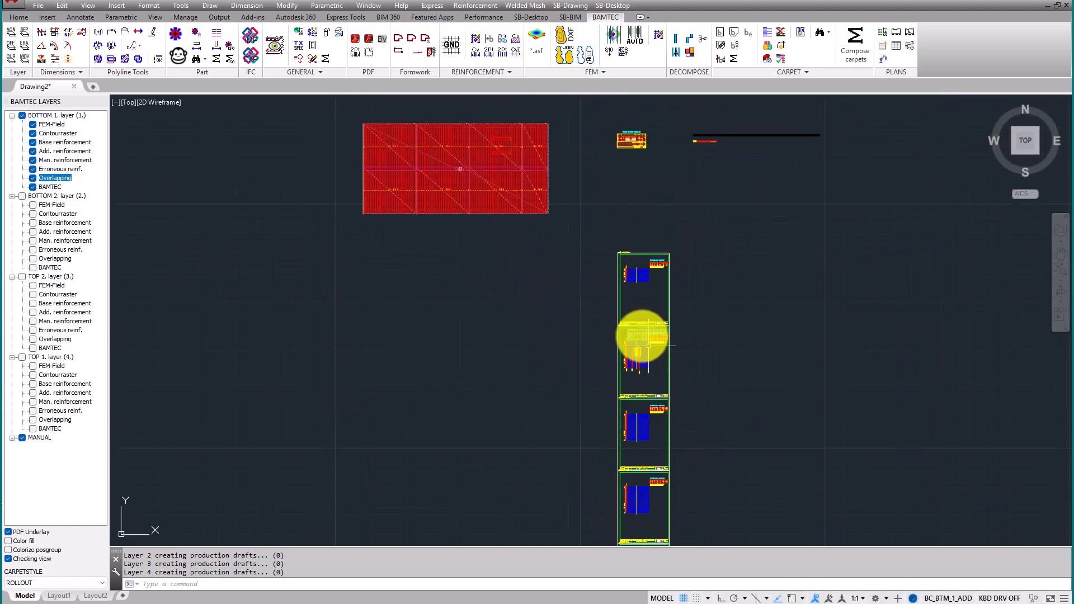
# Inspect the different zone's bars and their overlaps with the surrounding base reinforcement in the slab plan.
pyautogui.scroll(6, 509, 146)
pyautogui.scroll(2, 509, 146)
pyautogui.moveTo(520, 166); pyautogui.dragTo(525, 178, button='middle')
pyautogui.scroll(2, 556, 210)
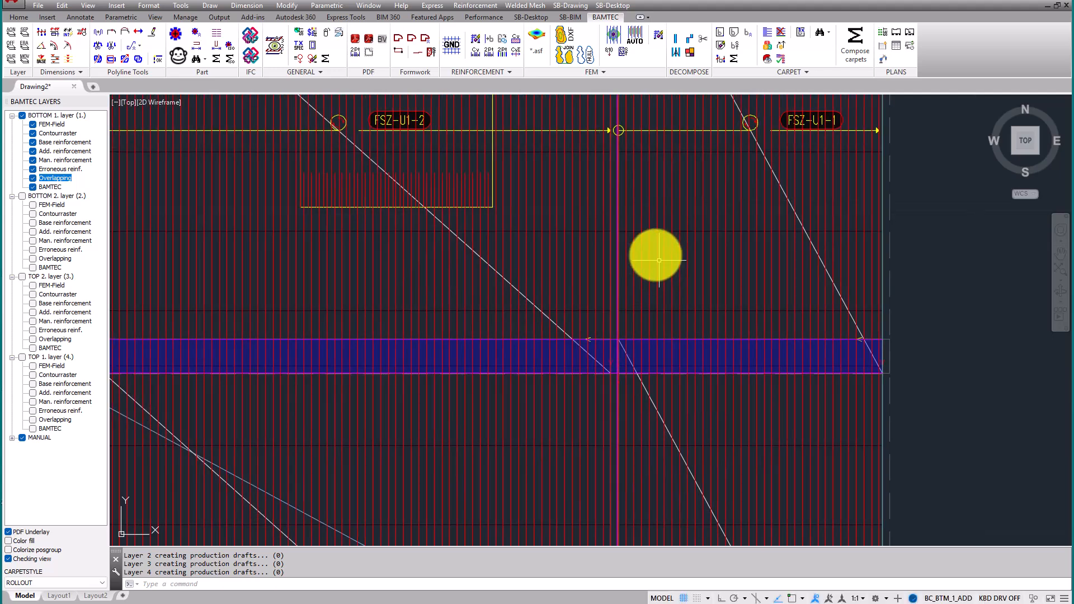
pyautogui.scroll(4, 491, 213)
pyautogui.moveTo(491, 213); pyautogui.dragTo(714, 371, button='middle')
pyautogui.scroll(-4, 714, 371)
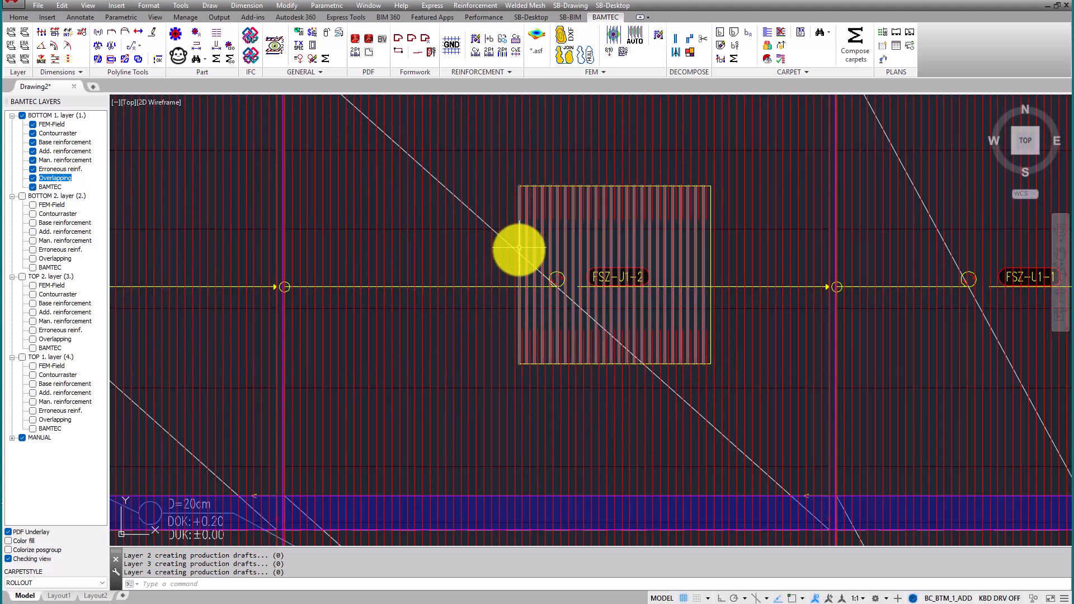
pyautogui.scroll(4, 529, 271)
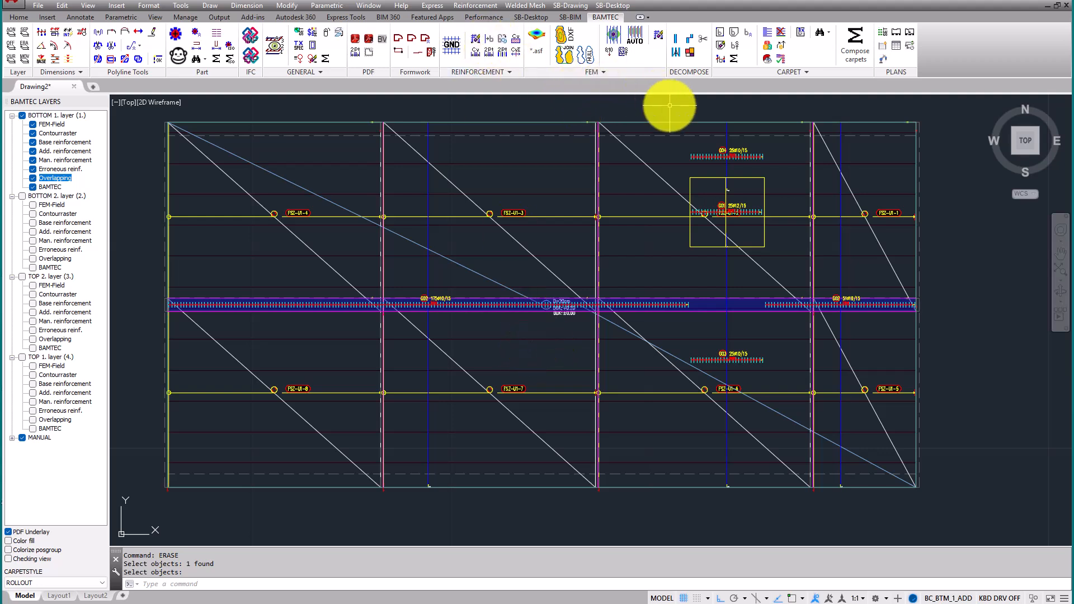
# Define variable additional bars with a vertical bar crossing the horizontal overlap strip in the FSZ-U1-3 and FSZ-U1-7 fields and a horizontal ladder.
pyautogui.click(501, 55)
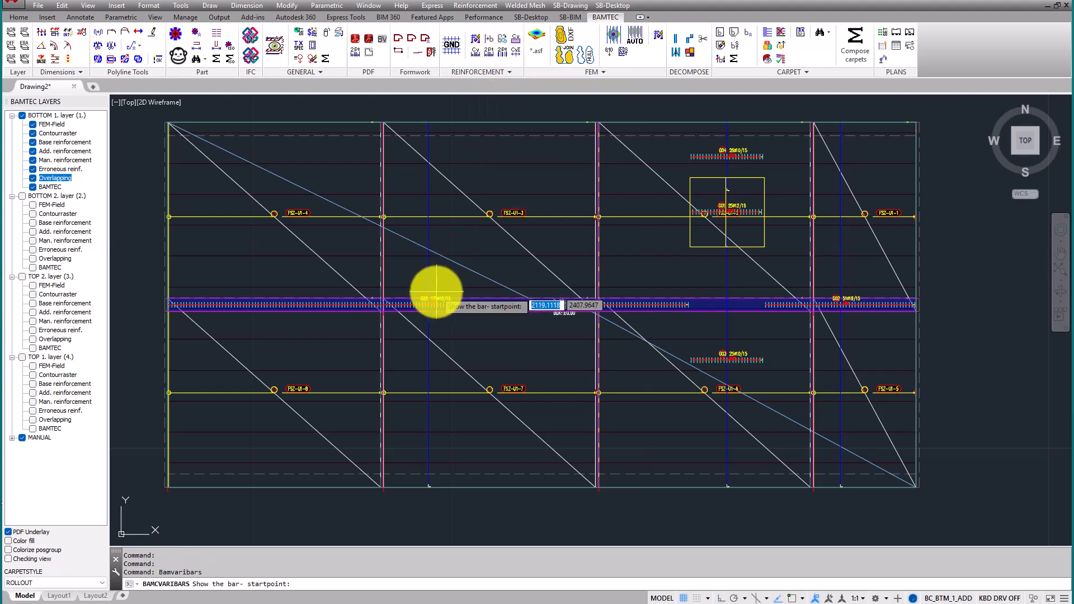
pyautogui.click(498, 241)
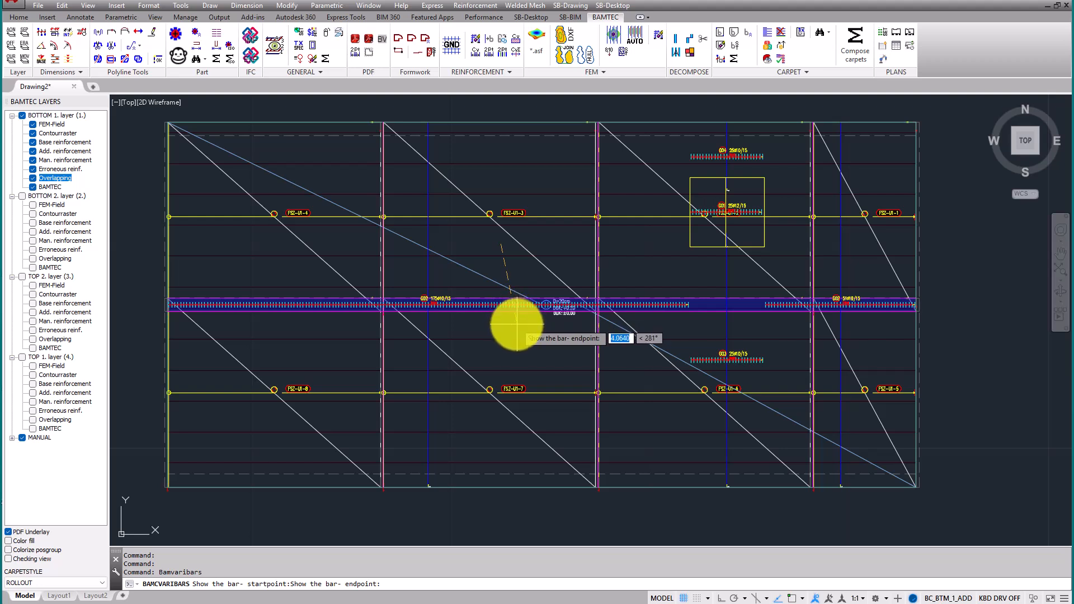
pyautogui.press('F8')
pyautogui.click(517, 345)
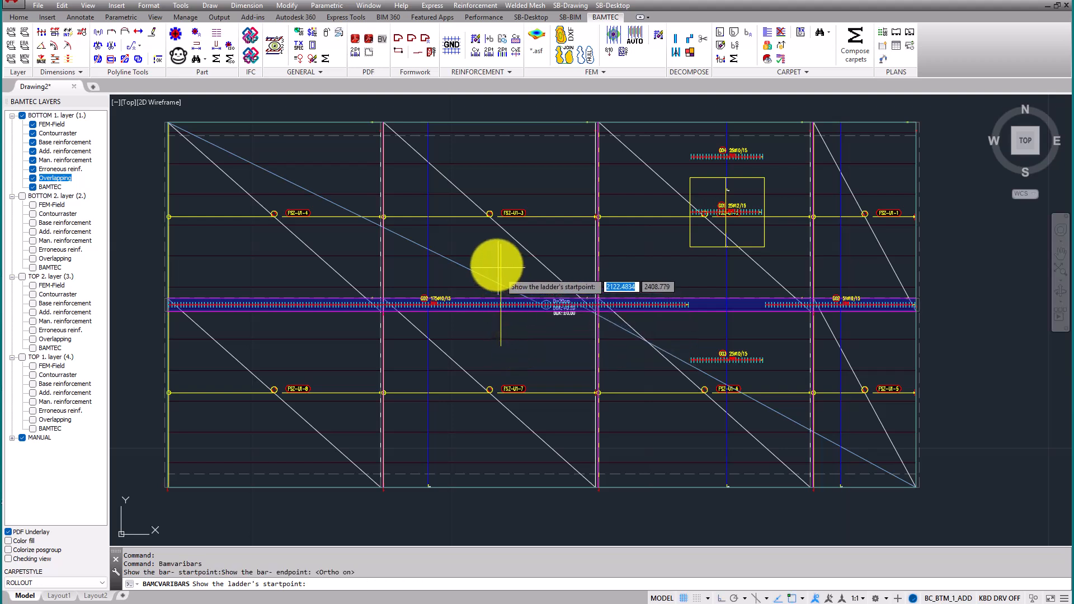
pyautogui.press('F3')
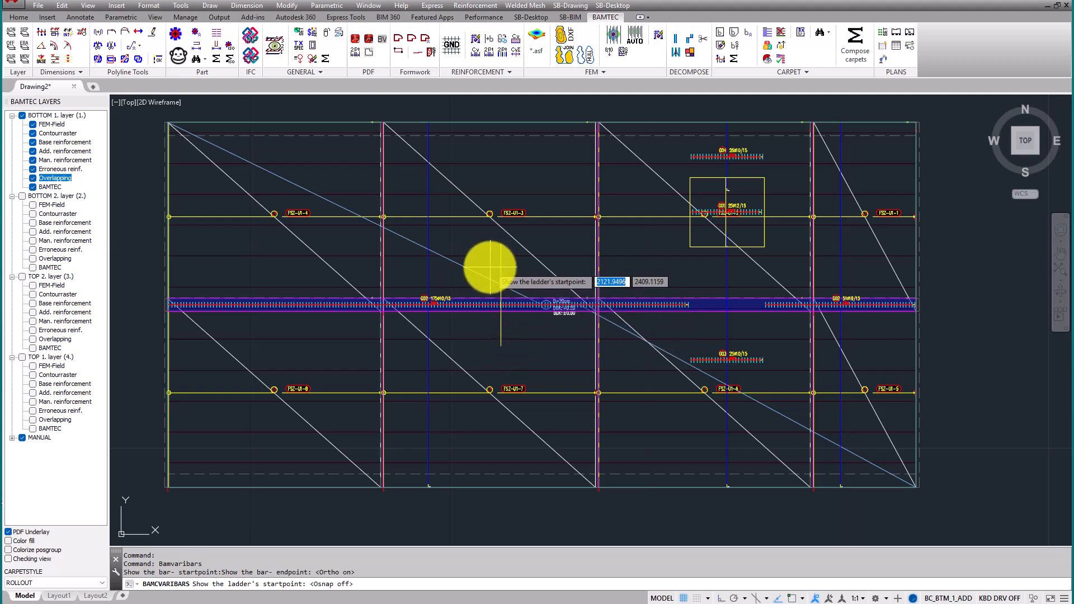
pyautogui.press('F8')
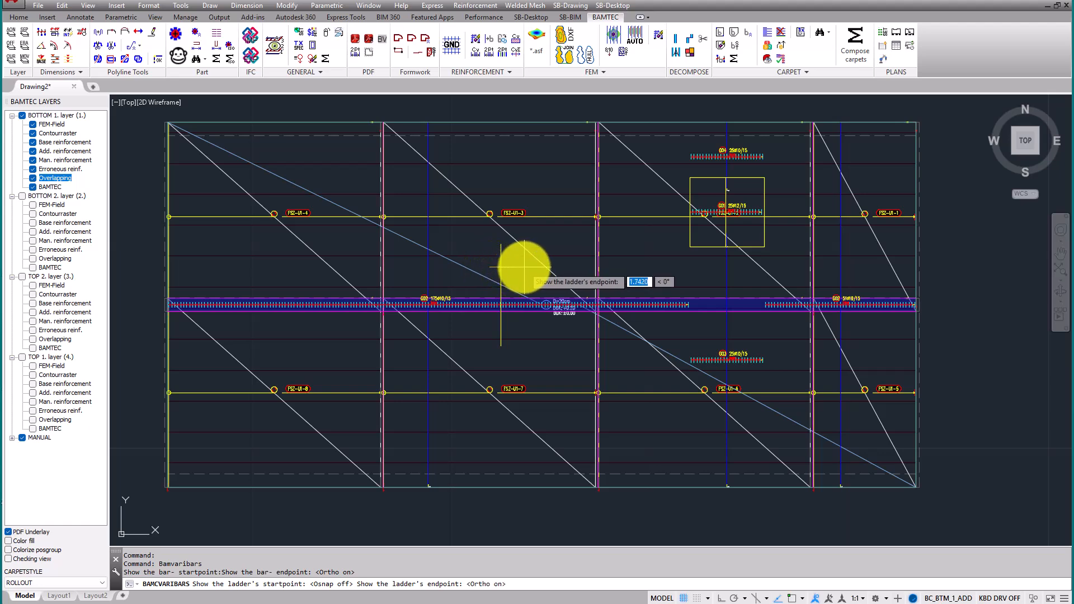
pyautogui.click(527, 269)
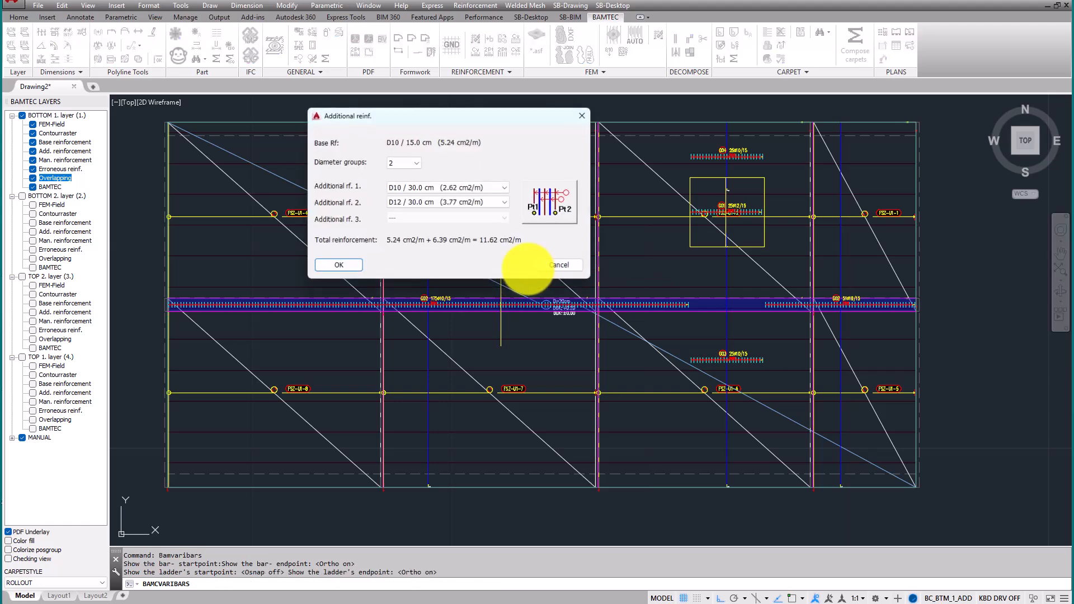
# Place the additional bars with three diameter groups: D10, D12 and D16, each at 45 cm spacing.
pyautogui.moveTo(459, 120); pyautogui.dragTo(660, 134)
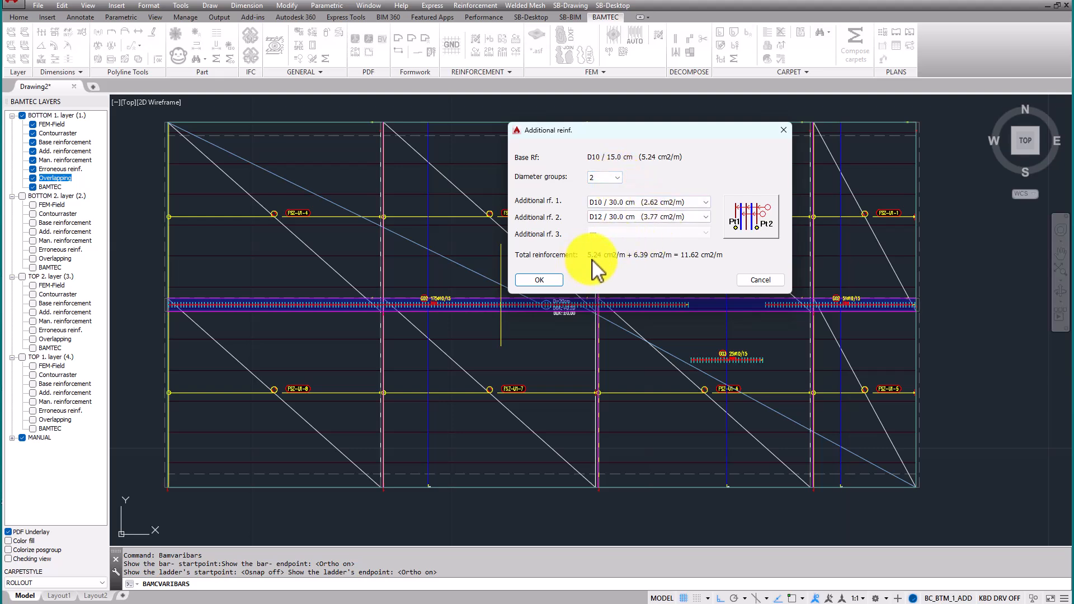
pyautogui.click(611, 203)
pyautogui.click(706, 233)
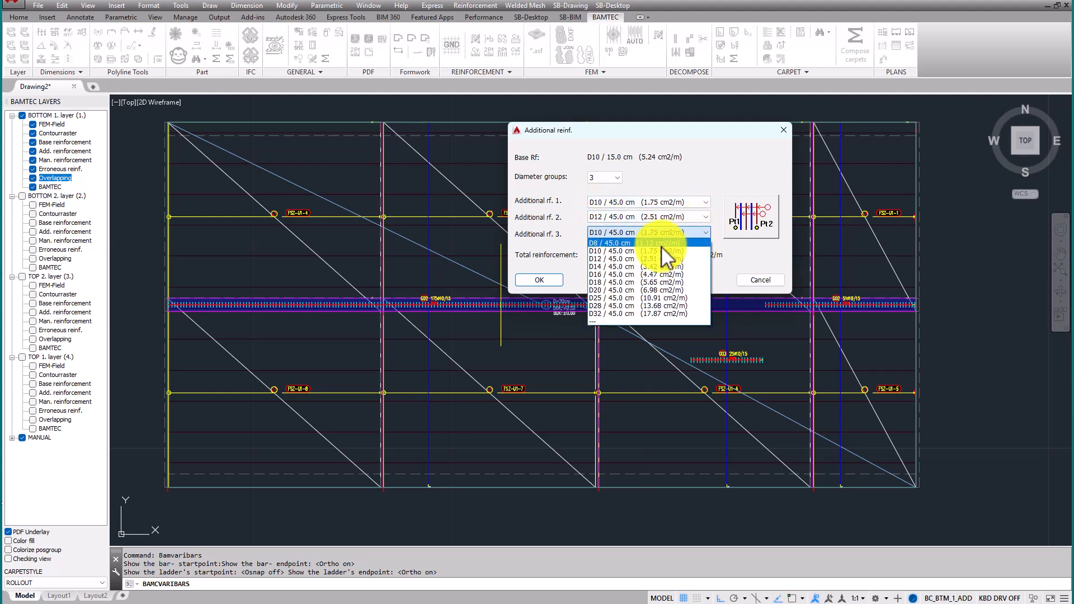
pyautogui.click(631, 276)
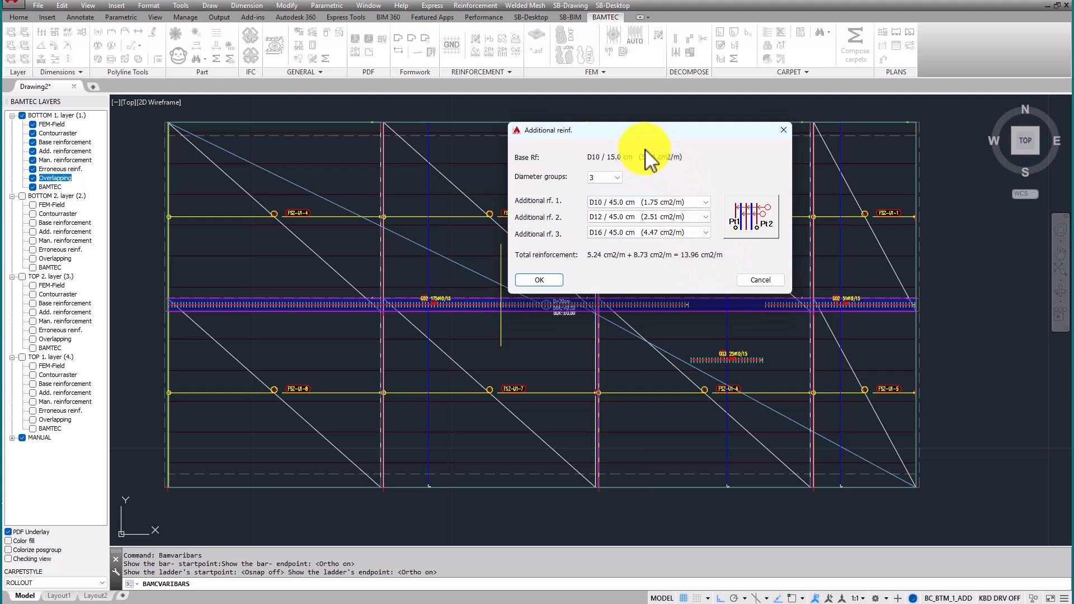
pyautogui.click(536, 282)
# Inspect the placed additional bars and which of them belong to the 10 mm diameter group.
pyautogui.scroll(4, 489, 270)
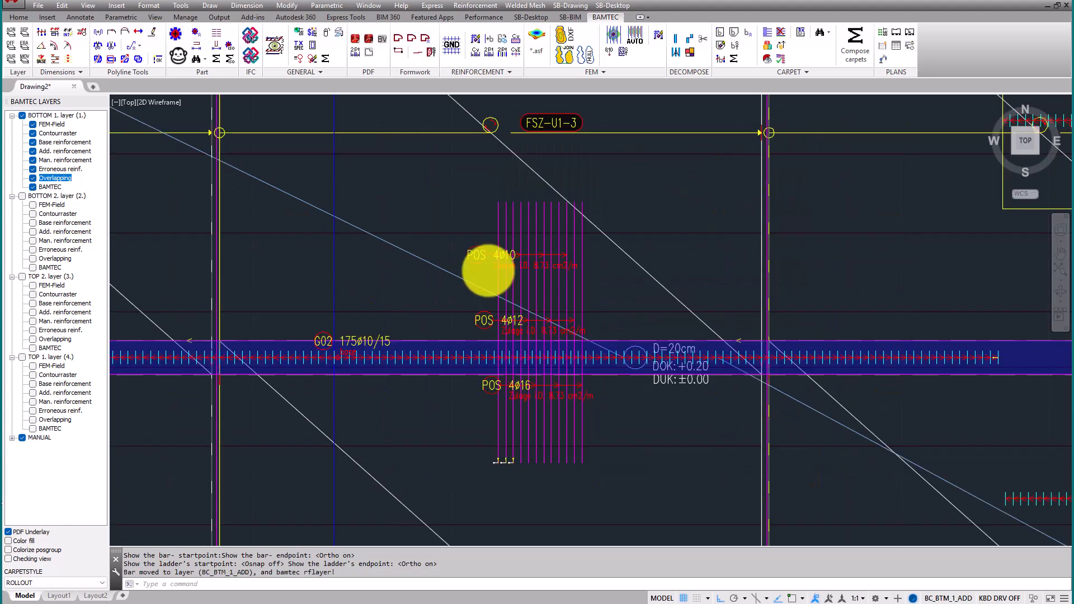
pyautogui.moveTo(489, 270); pyautogui.dragTo(501, 244, button='middle')
pyautogui.scroll(2, 499, 230)
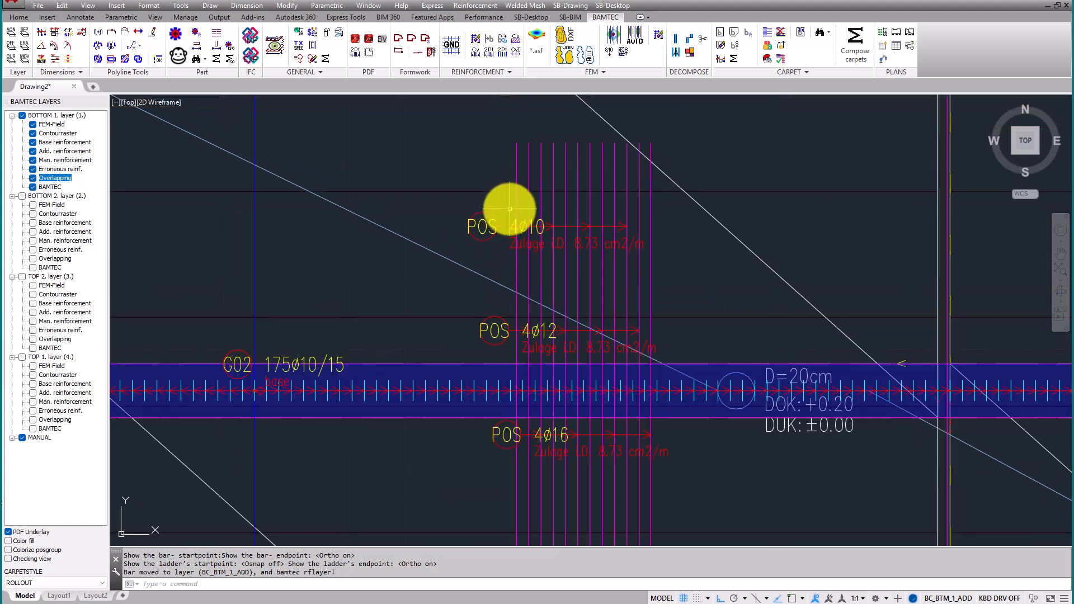
pyautogui.click(515, 206)
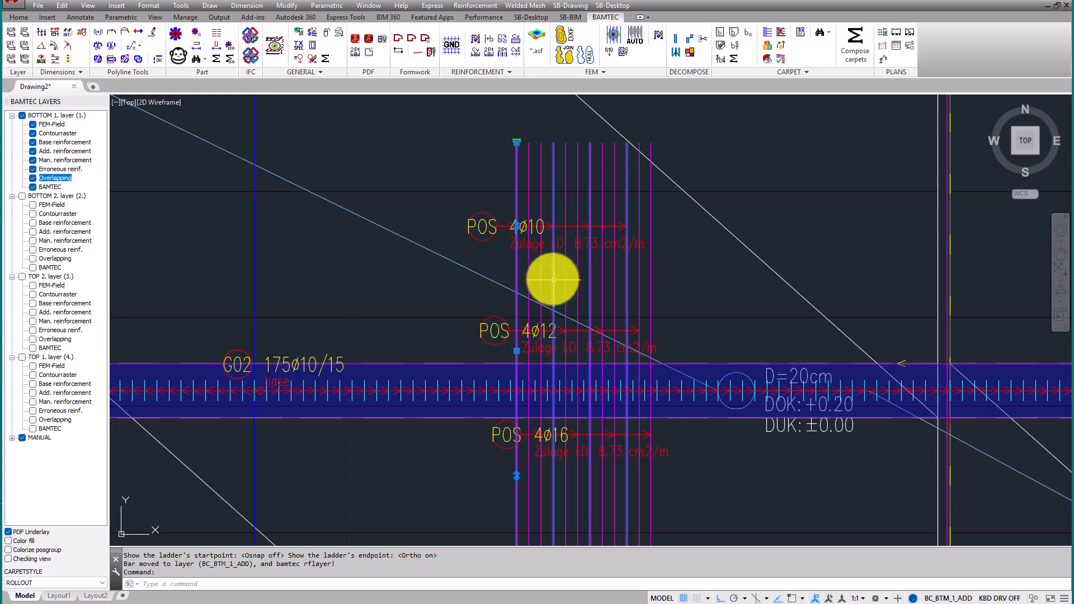
pyautogui.moveTo(552, 280); pyautogui.dragTo(532, 210, button='middle')
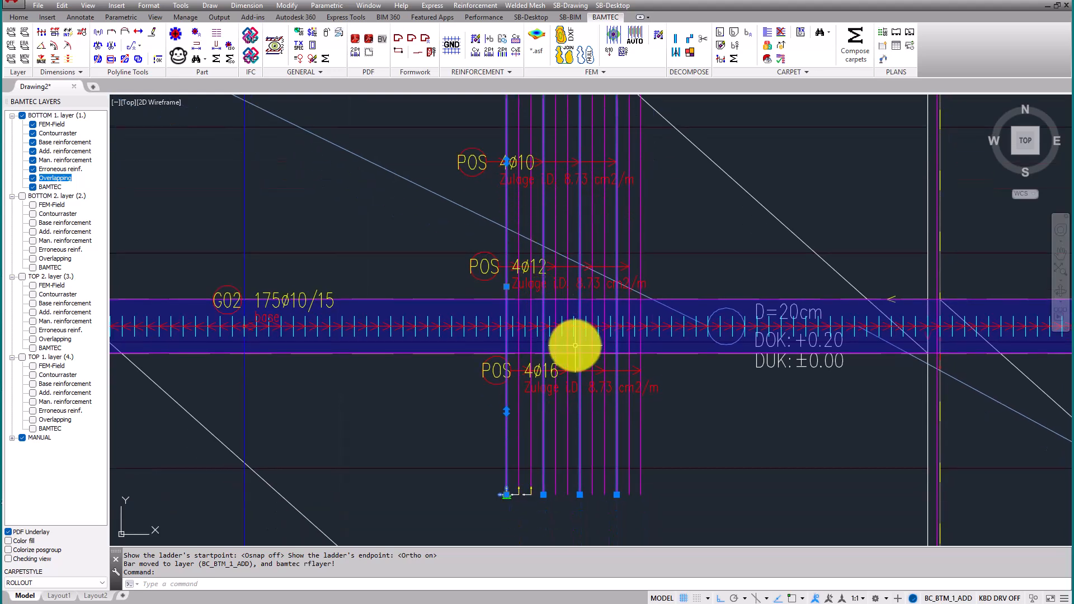
pyautogui.press('Escape')
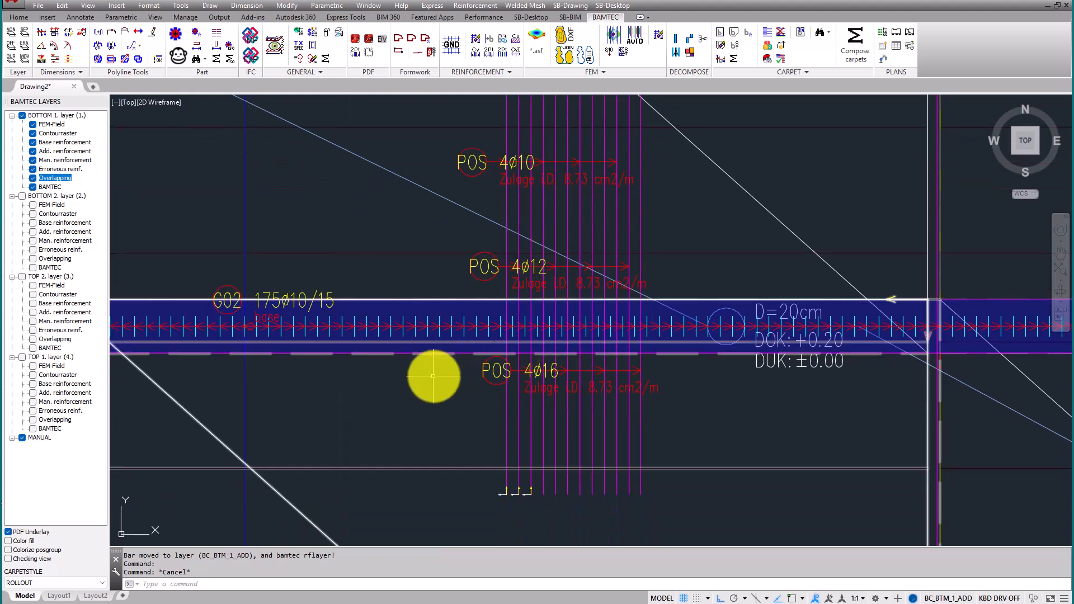
# Move the 4ø12 and 4ø10 position labels horizontally off the additional bars to their left side.
pyautogui.click(473, 275)
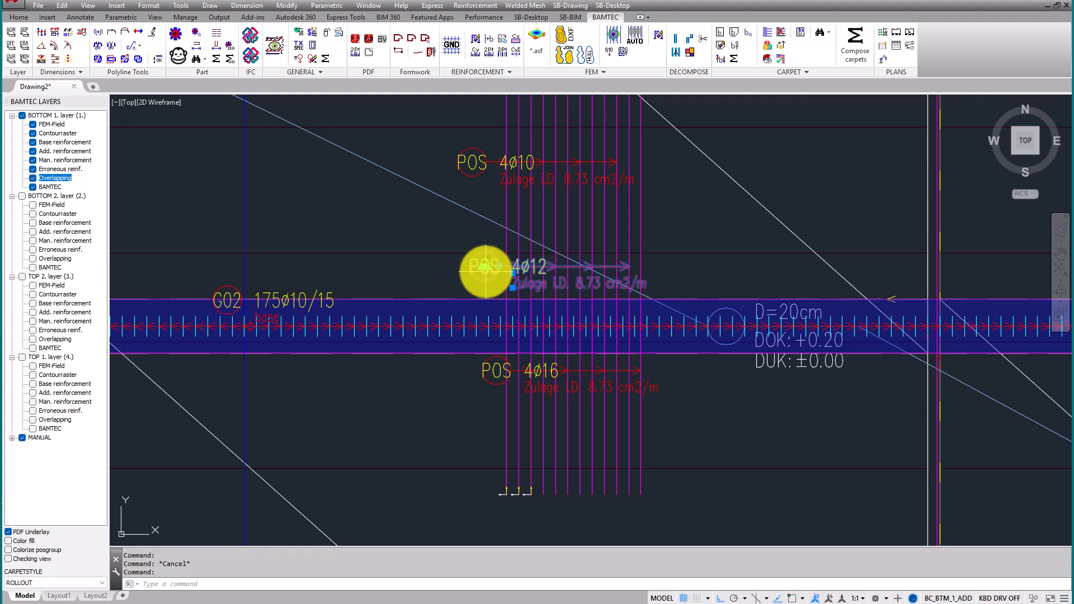
pyautogui.click(493, 266)
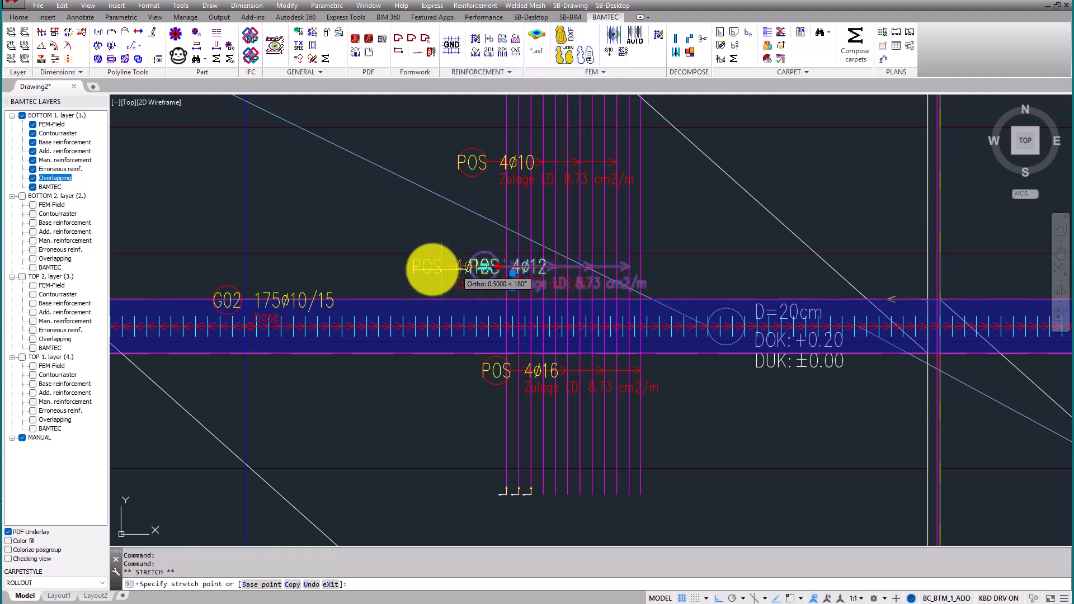
pyautogui.press('Escape')
pyautogui.press('Escape')
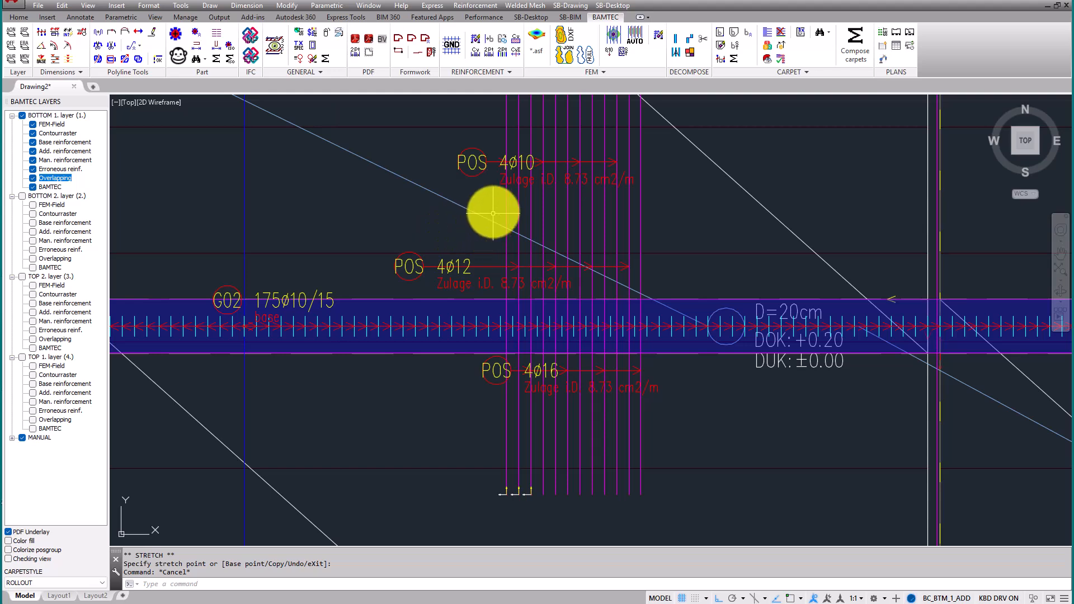
pyautogui.click(490, 177)
pyautogui.click(463, 171)
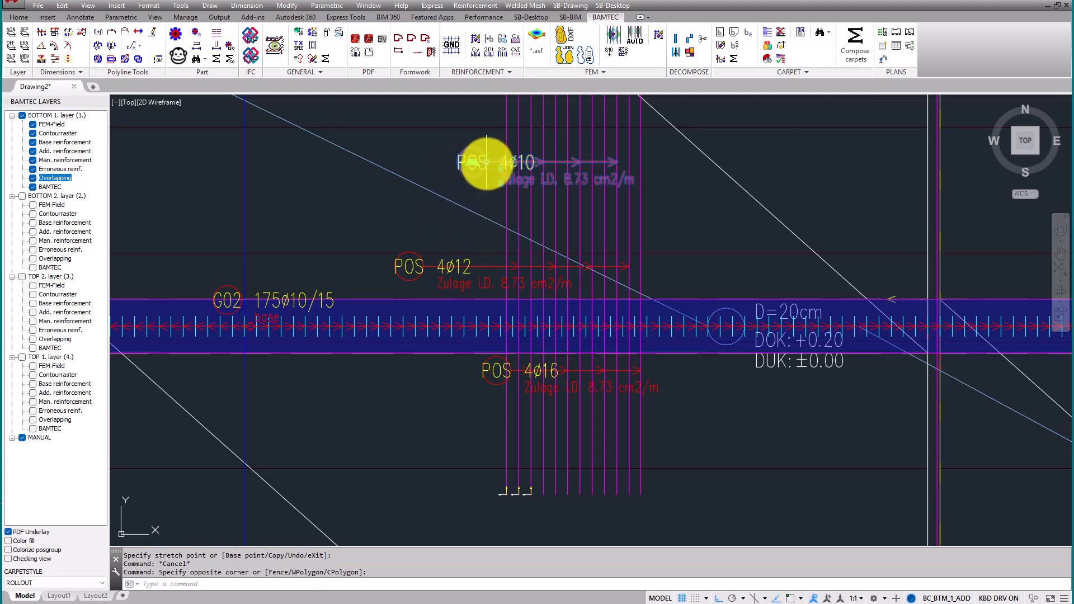
pyautogui.click(486, 162)
pyautogui.click(400, 162)
pyautogui.moveTo(493, 218); pyautogui.dragTo(509, 163, button='middle')
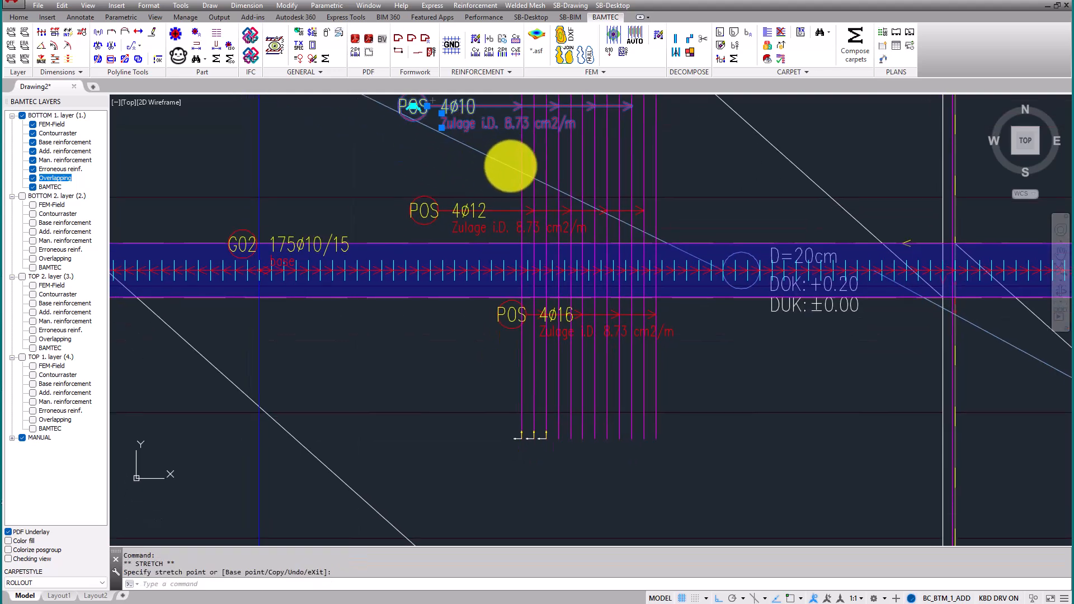
# Move the 4ø16 position label horizontally off the additional bars to their left side.
pyautogui.click(518, 332)
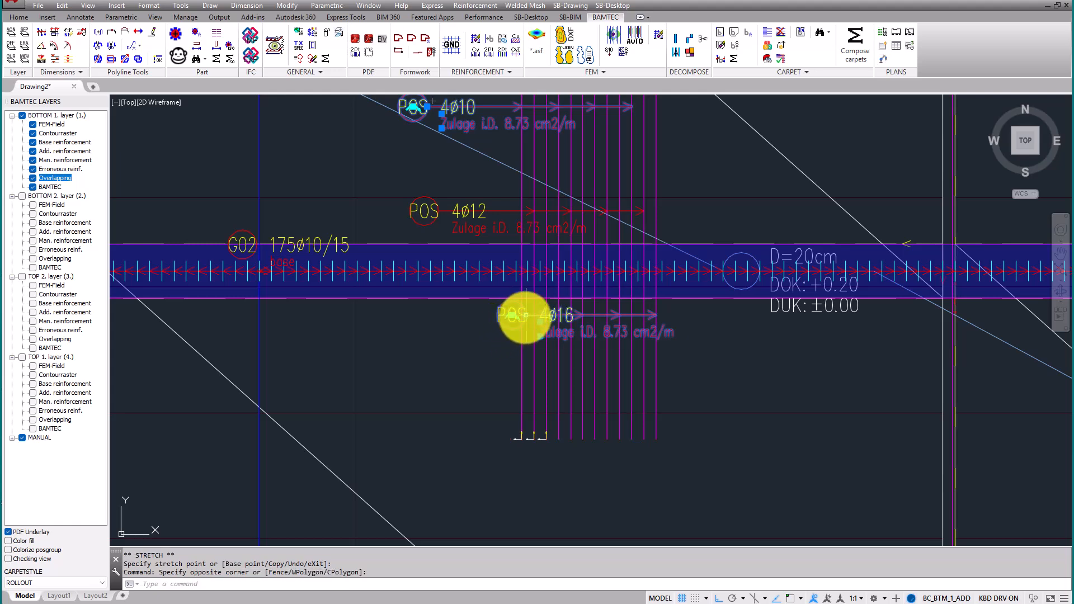
pyautogui.click(526, 316)
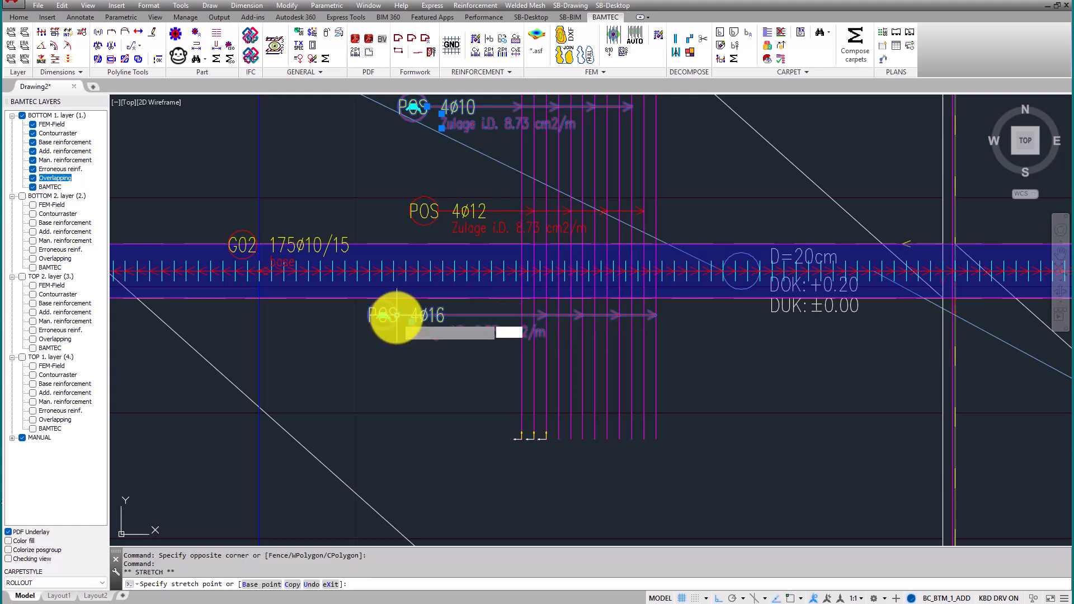
pyautogui.press('Escape')
pyautogui.press('Escape')
pyautogui.scroll(-2, 486, 341)
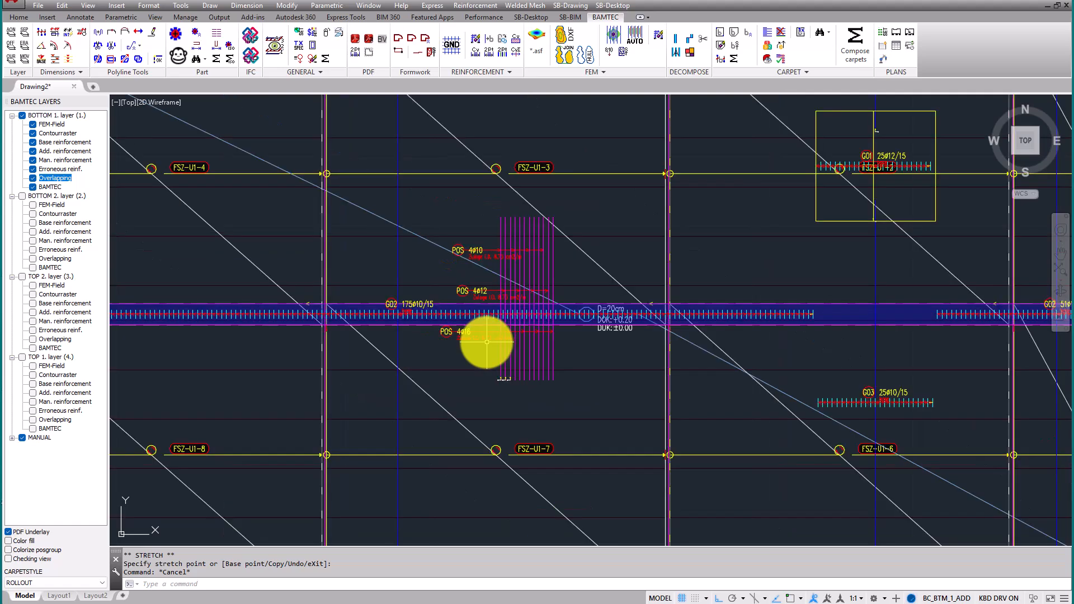
# Compose the carpets again with the additional bars included and accept the messages.
pyautogui.moveTo(487, 340); pyautogui.dragTo(450, 323, button='middle')
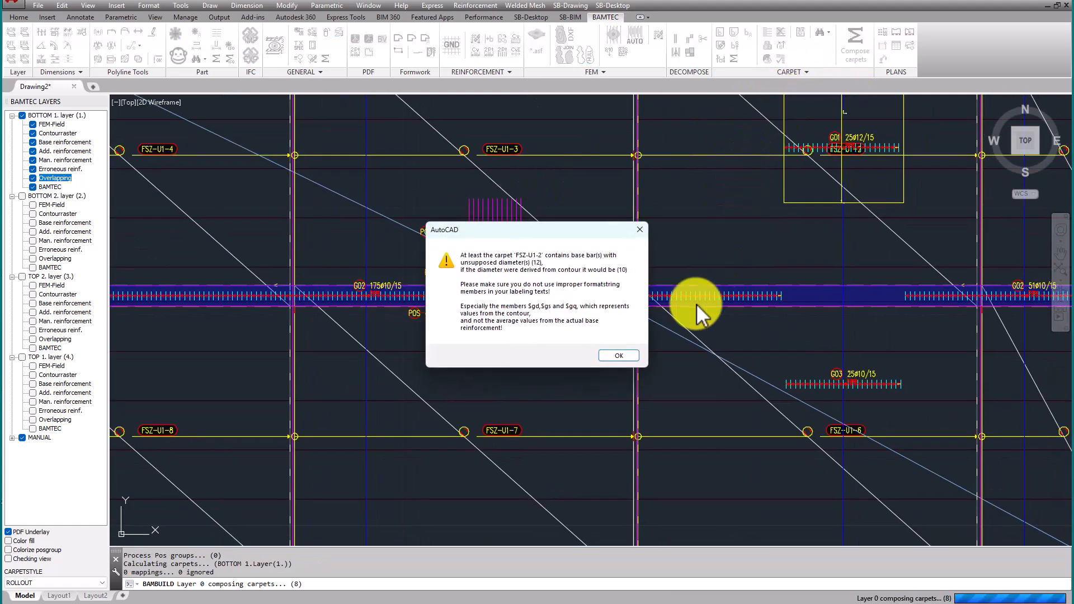
pyautogui.click(626, 353)
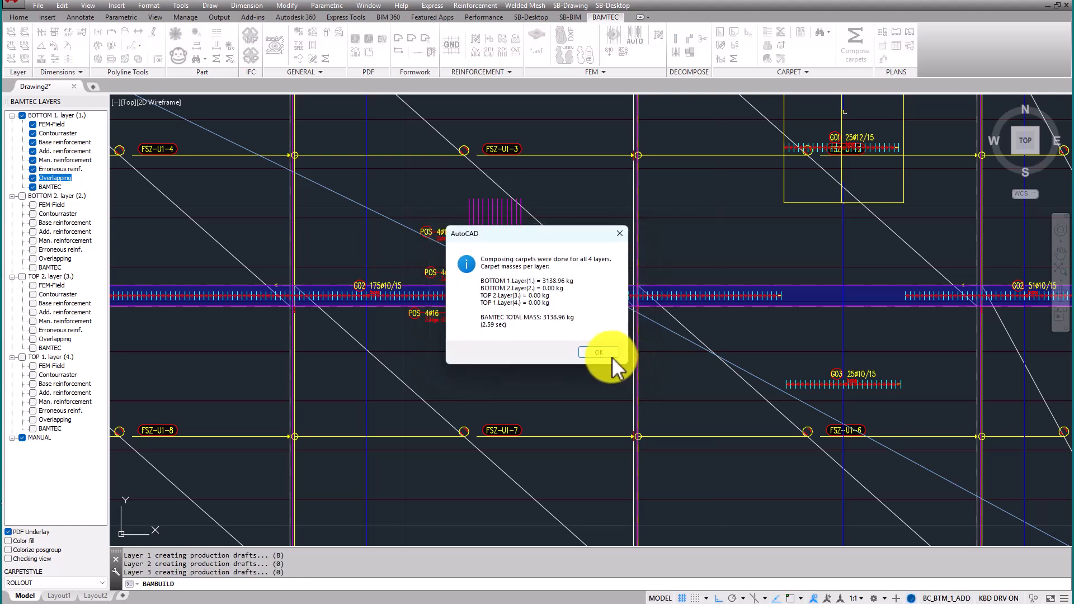
pyautogui.click(612, 357)
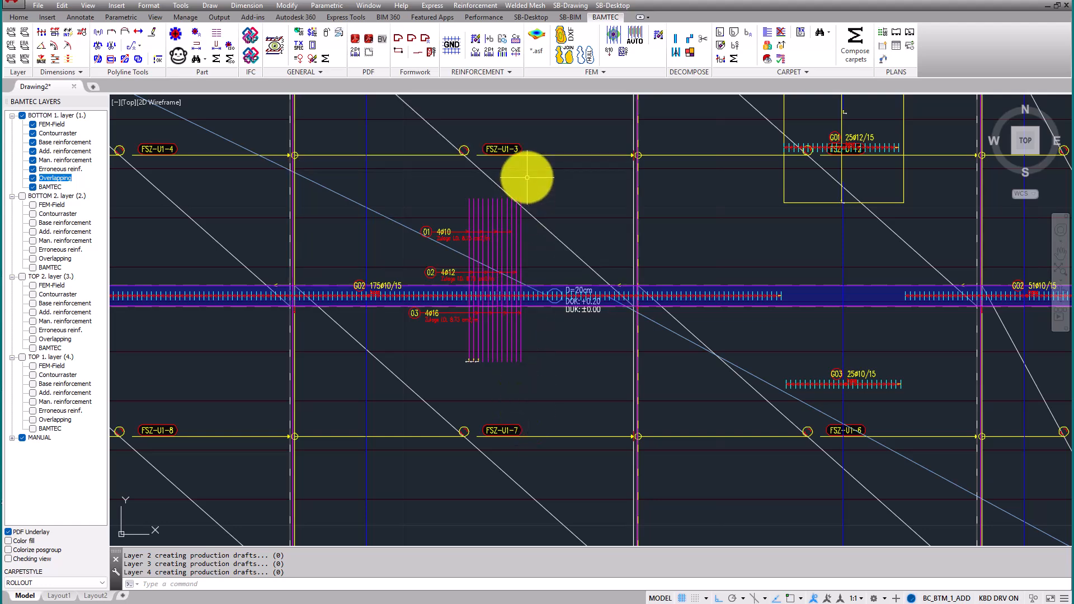
# Examine in the carpet production plans how the additional bars are divided between the FSZ-U1-3 and FSZ-U1-7 carpets.
pyautogui.scroll(-4, 658, 307)
pyautogui.moveTo(659, 307)
pyautogui.mouseDown(button='middle')
pyautogui.moveTo(390, 226)
pyautogui.moveTo(262, 166)
pyautogui.mouseUp(button='middle')
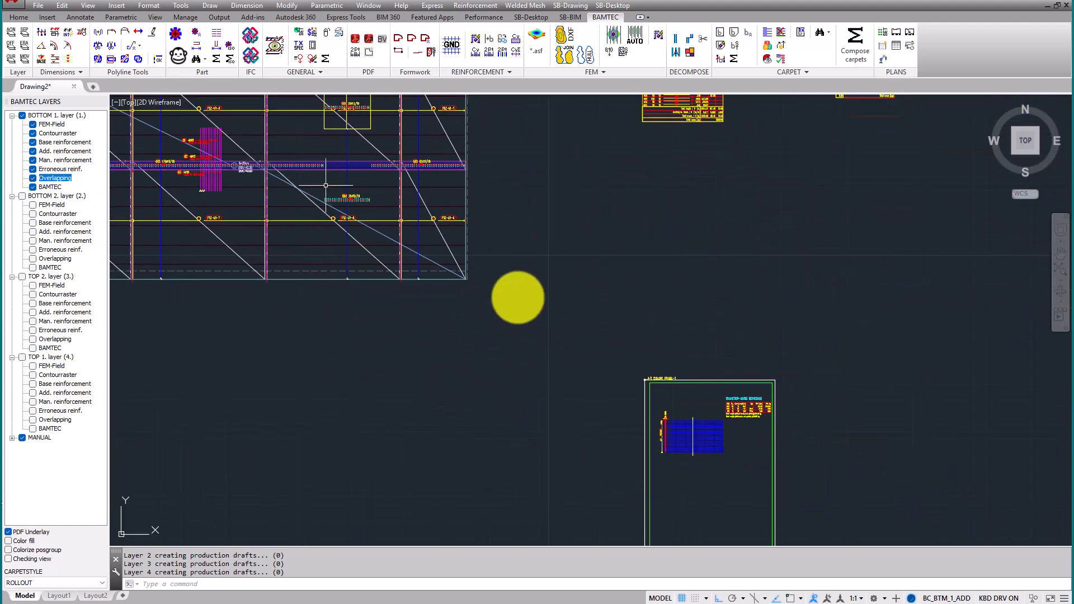
pyautogui.moveTo(569, 351); pyautogui.dragTo(474, 113, button='middle')
pyautogui.moveTo(583, 308)
pyautogui.mouseDown(button='middle')
pyautogui.moveTo(549, 218)
pyautogui.moveTo(529, 66)
pyautogui.mouseUp(button='middle')
pyautogui.scroll(9, 575, 343)
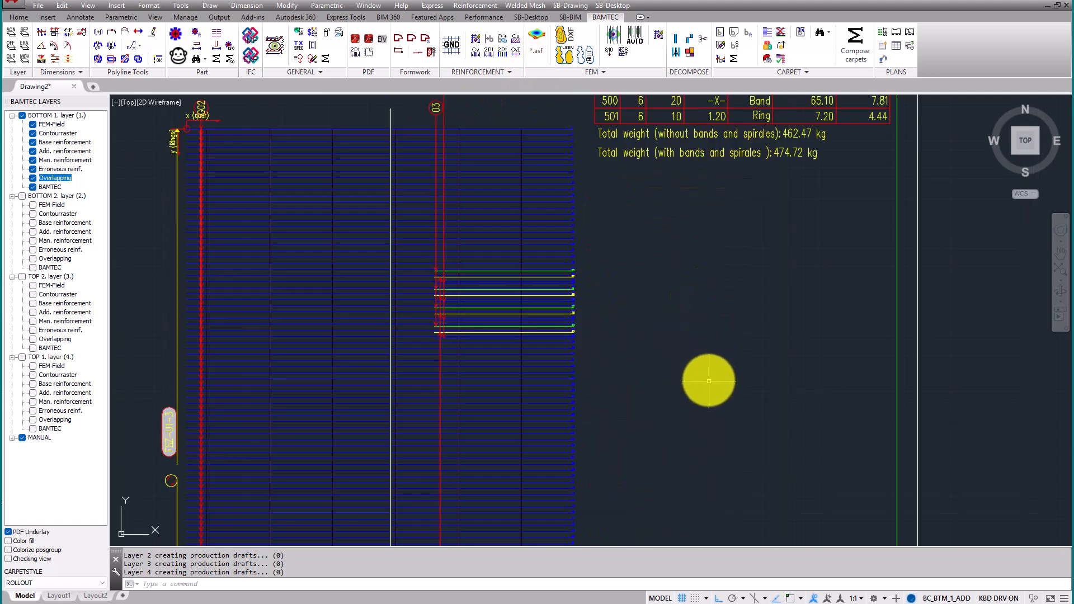
pyautogui.moveTo(708, 392); pyautogui.dragTo(710, 220, button='middle')
pyautogui.scroll(-8, 709, 249)
pyautogui.moveTo(703, 356); pyautogui.dragTo(647, 144, button='middle')
pyautogui.moveTo(645, 358); pyautogui.dragTo(633, 140, button='middle')
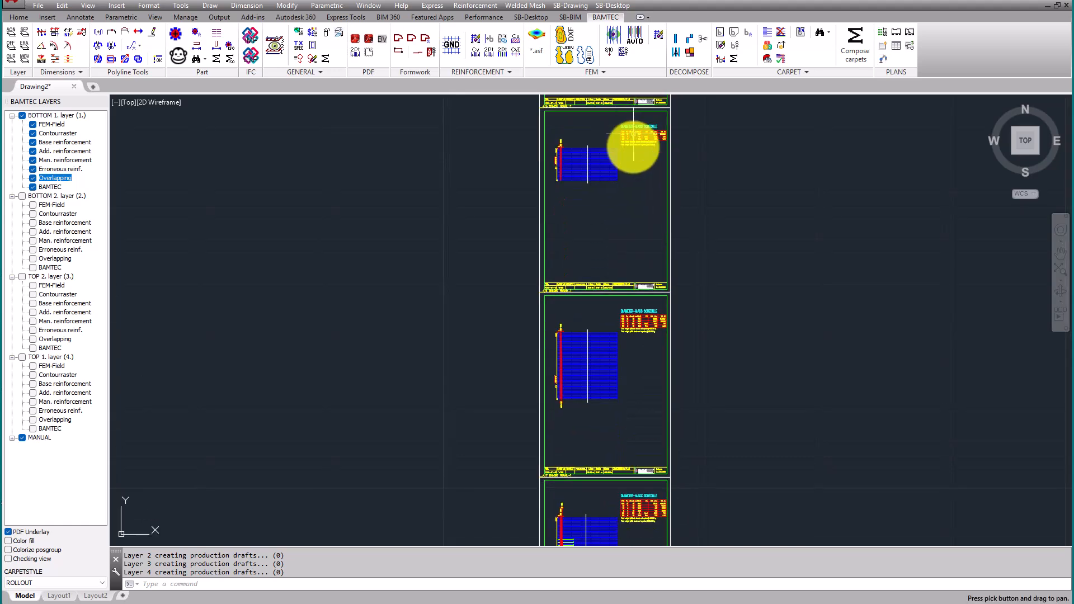
pyautogui.moveTo(621, 344); pyautogui.dragTo(616, 138, button='middle')
pyautogui.scroll(5, 583, 364)
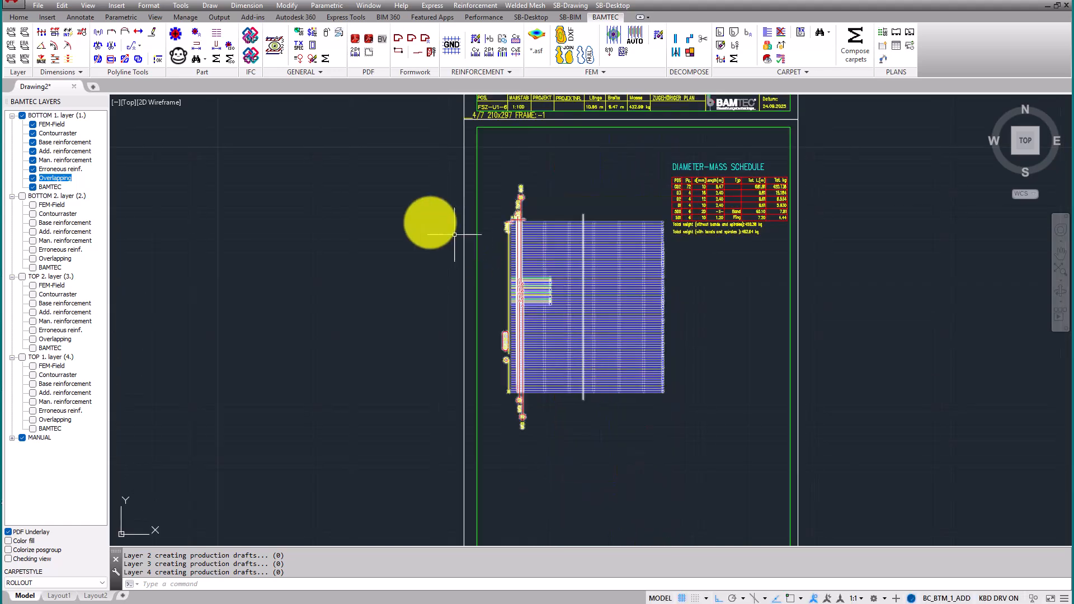
# Bind the 4ø10 additional reinforcement, position 01, to the FSZ-U1-3 carpet in the slab plan.
pyautogui.scroll(-4, 401, 207)
pyautogui.moveTo(324, 149); pyautogui.dragTo(757, 405, button='middle')
pyautogui.scroll(-4, 573, 261)
pyautogui.moveTo(576, 269); pyautogui.dragTo(713, 528, button='middle')
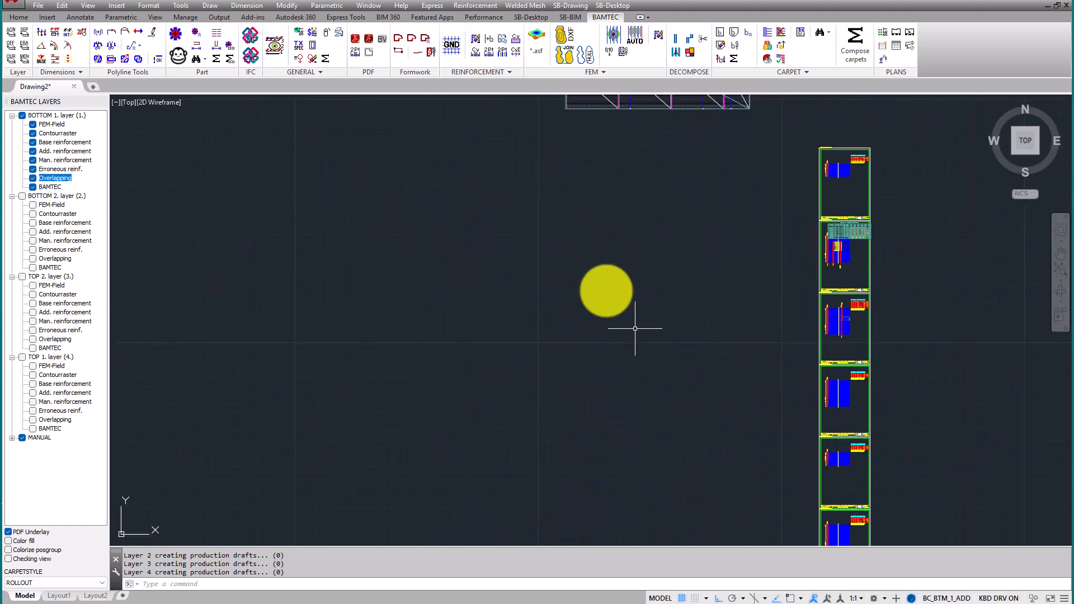
pyautogui.scroll(-2, 553, 225)
pyautogui.moveTo(554, 225); pyautogui.dragTo(555, 417, button='middle')
pyautogui.scroll(6, 581, 348)
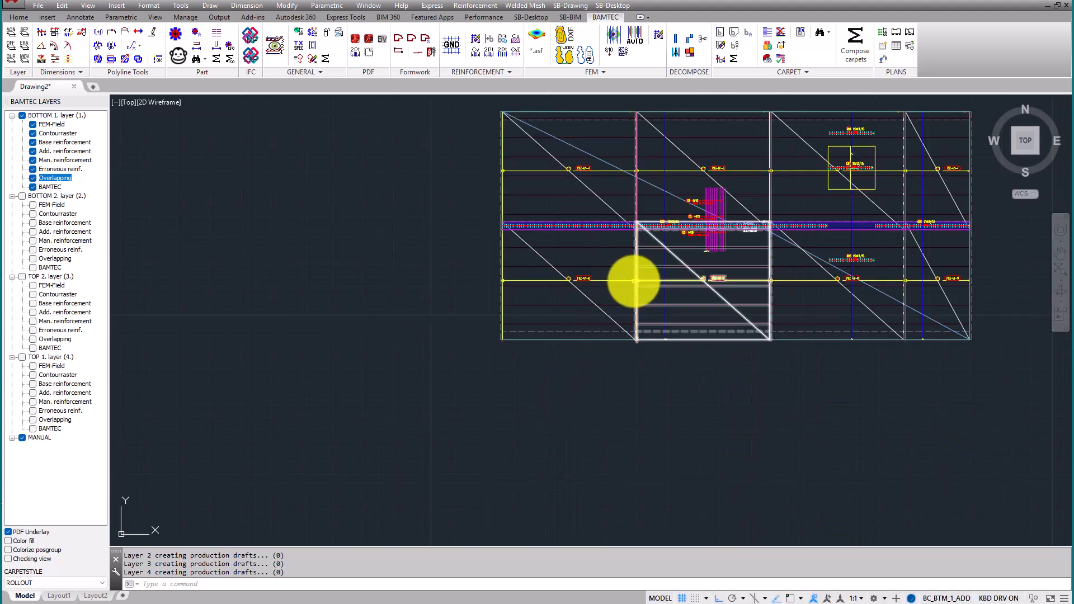
pyautogui.moveTo(631, 285); pyautogui.dragTo(510, 355, button='middle')
pyautogui.scroll(2, 609, 303)
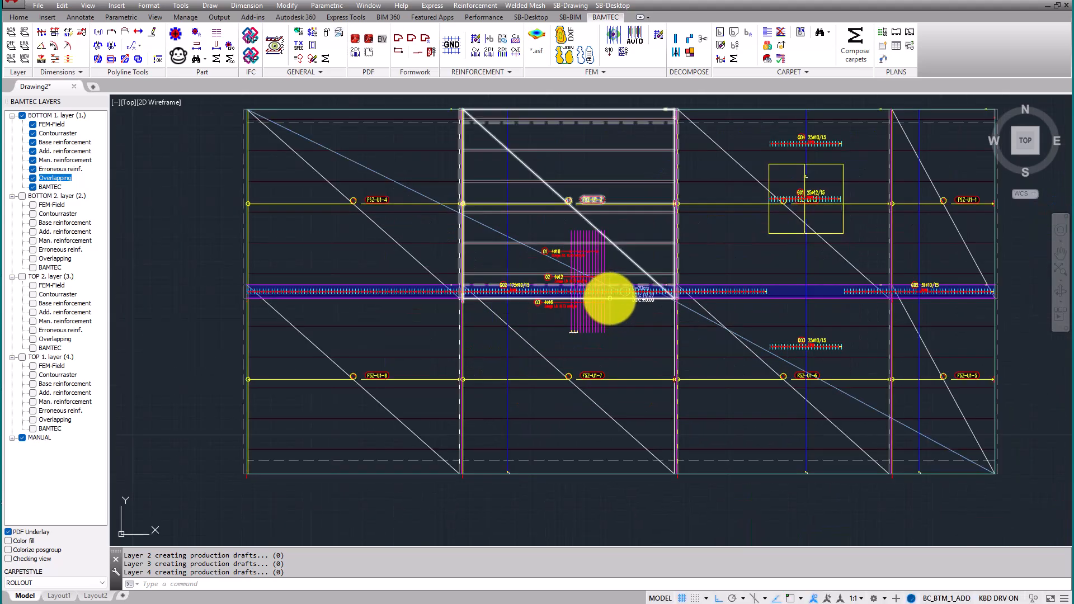
pyautogui.scroll(4, 618, 283)
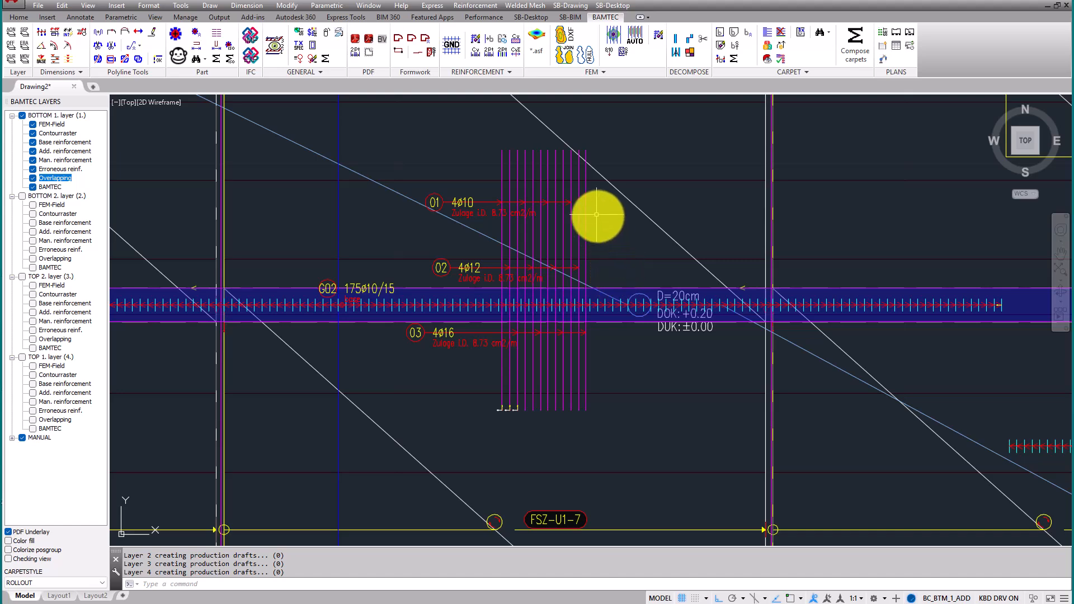
pyautogui.click(632, 204)
pyautogui.rightClick(632, 203)
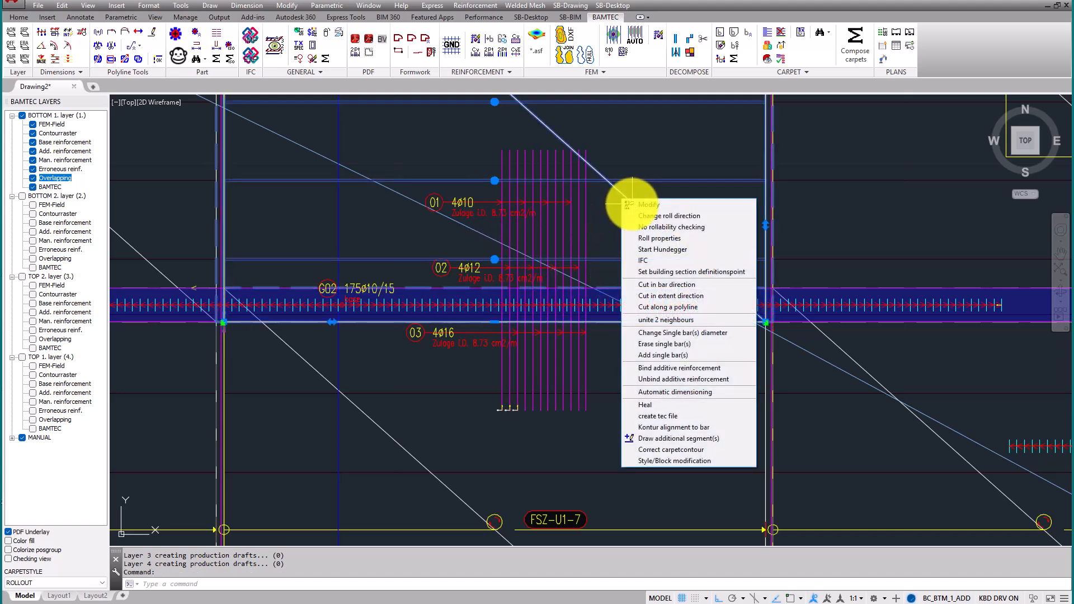
pyautogui.click(689, 368)
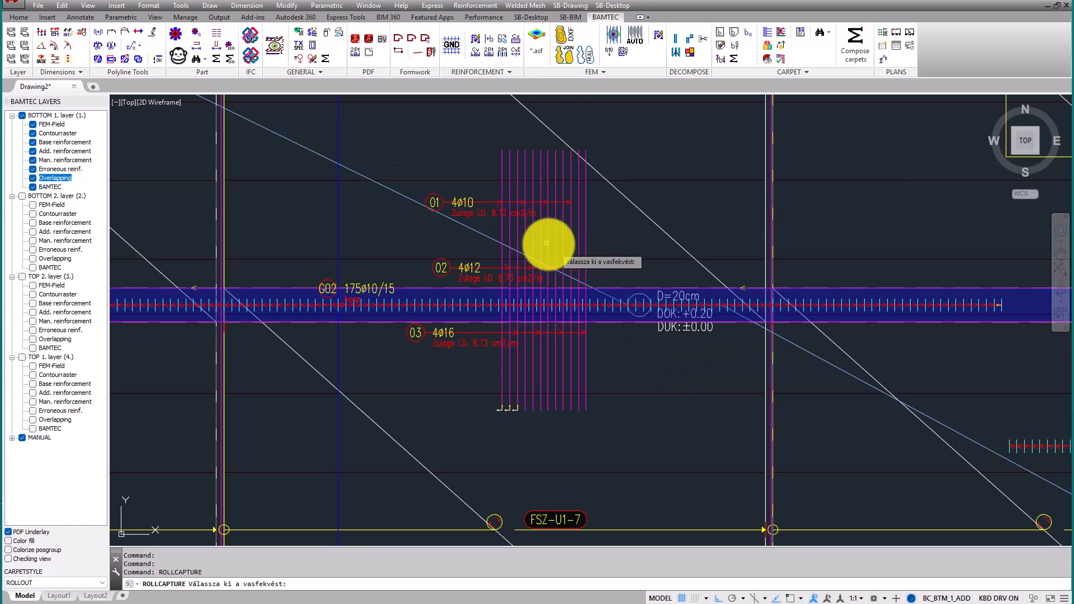
pyautogui.click(433, 195)
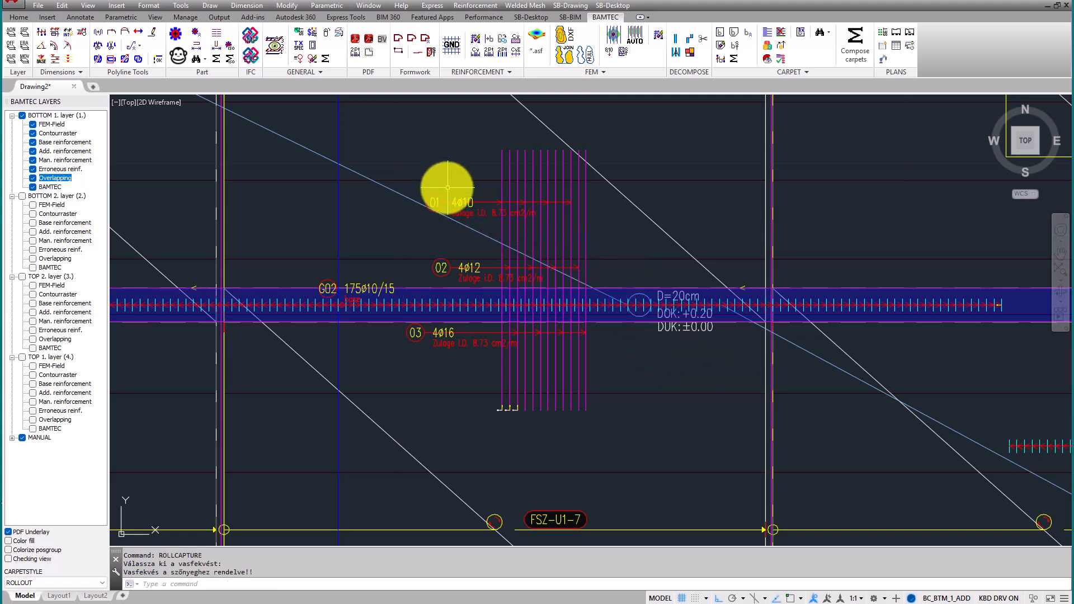
# Bind the 4ø12 additional reinforcement, position 02, to the FSZ-U1-3 carpet.
pyautogui.click(647, 207)
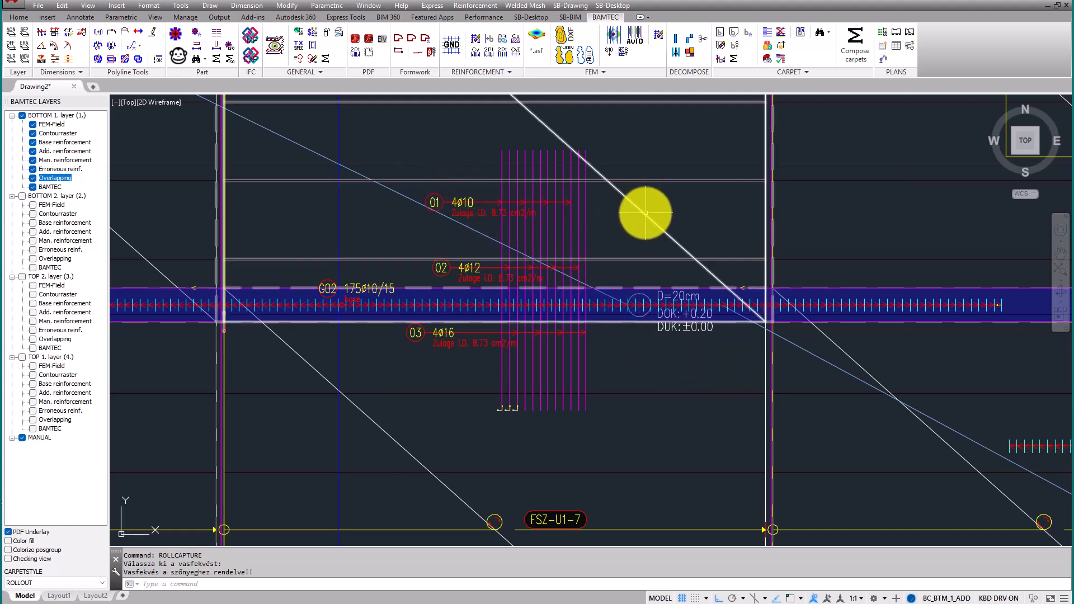
pyautogui.rightClick(646, 211)
pyautogui.click(694, 376)
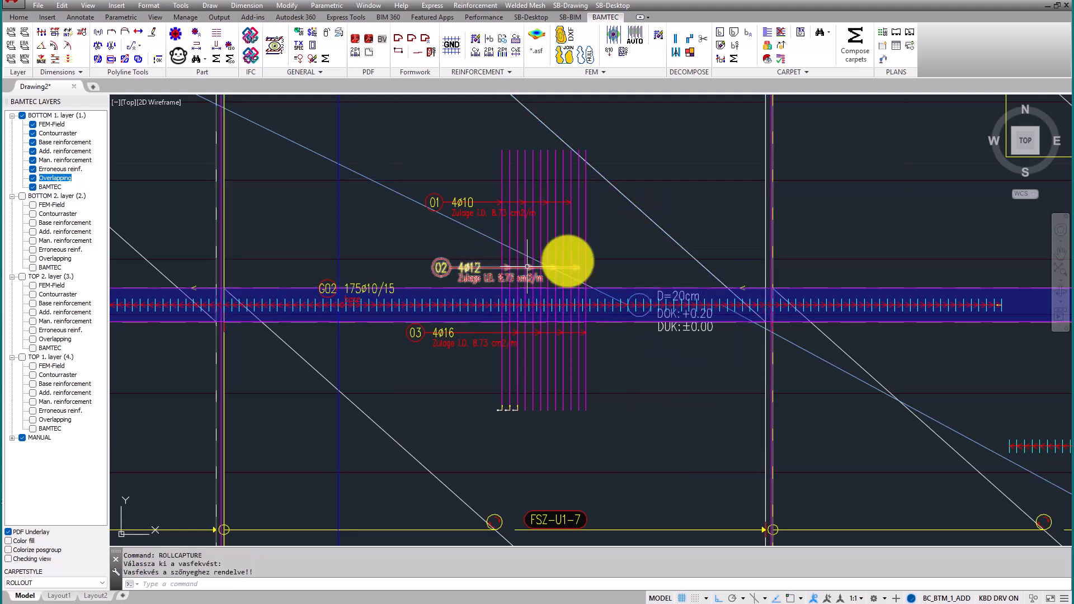
pyautogui.press('Return')
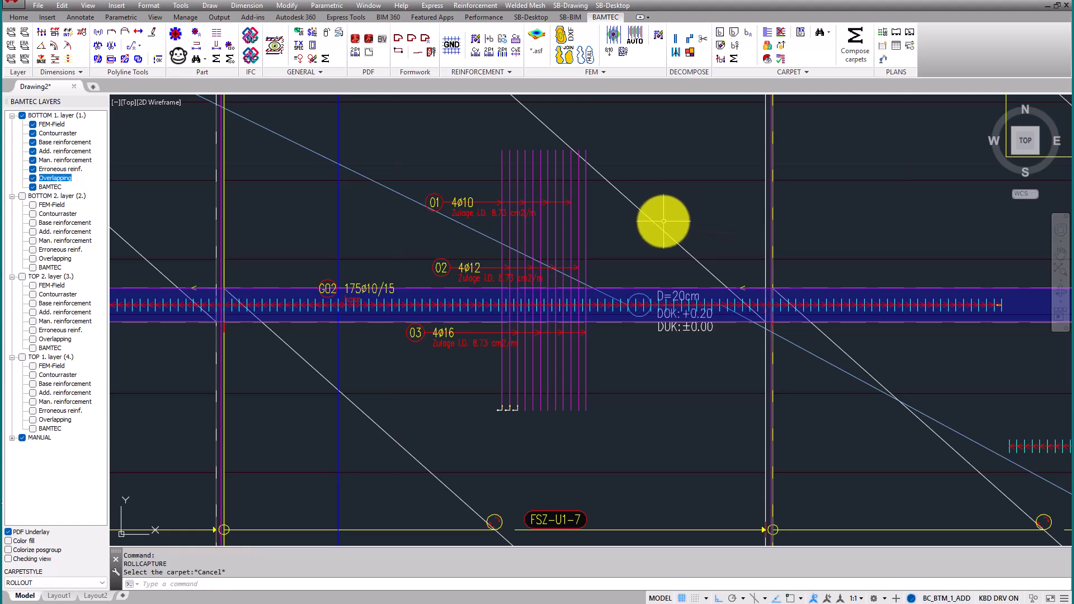
# Bind the 4ø16 additional reinforcement, position 03, to the FSZ-U1-3 carpet.
pyautogui.click(664, 221)
pyautogui.rightClick(663, 222)
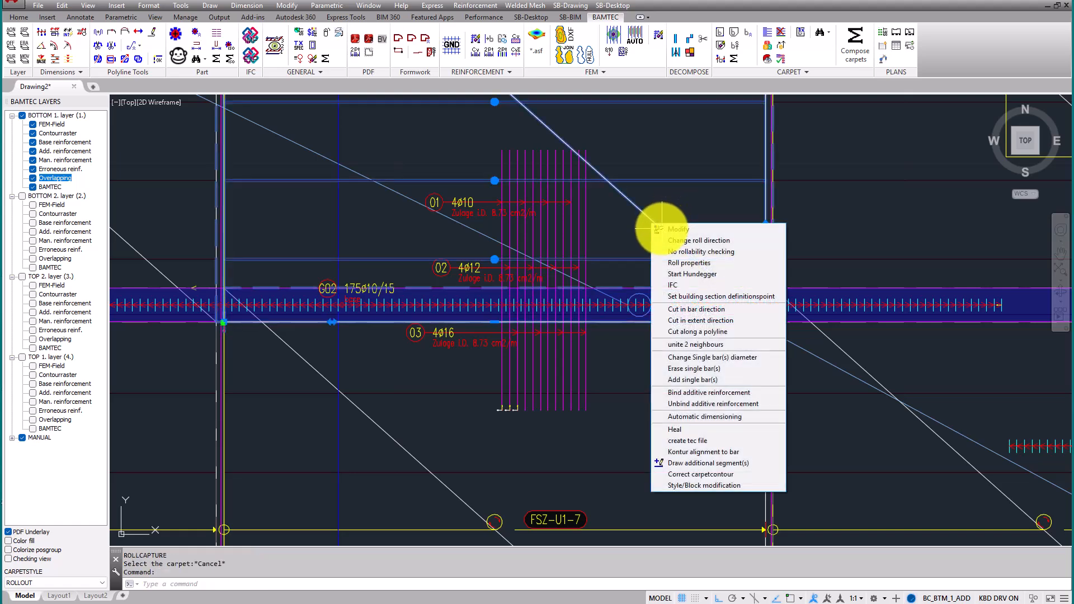
pyautogui.click(714, 393)
pyautogui.click(420, 335)
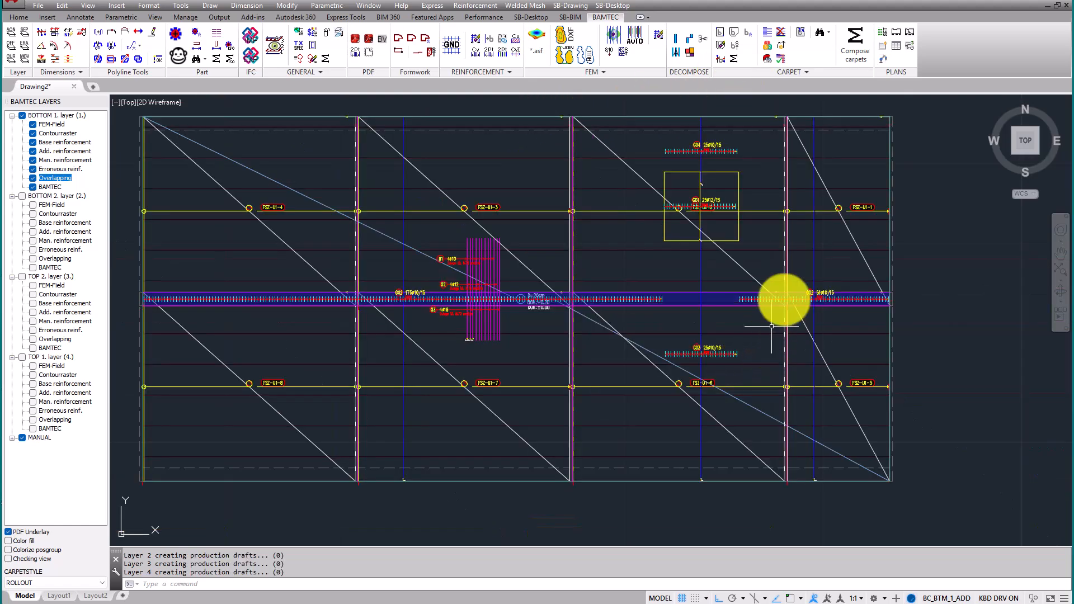
# Recompose the BAMTEC carpets and their production drafts with the additional bars bound to the FSZ-U1-3 carpet.
pyautogui.click(854, 42)
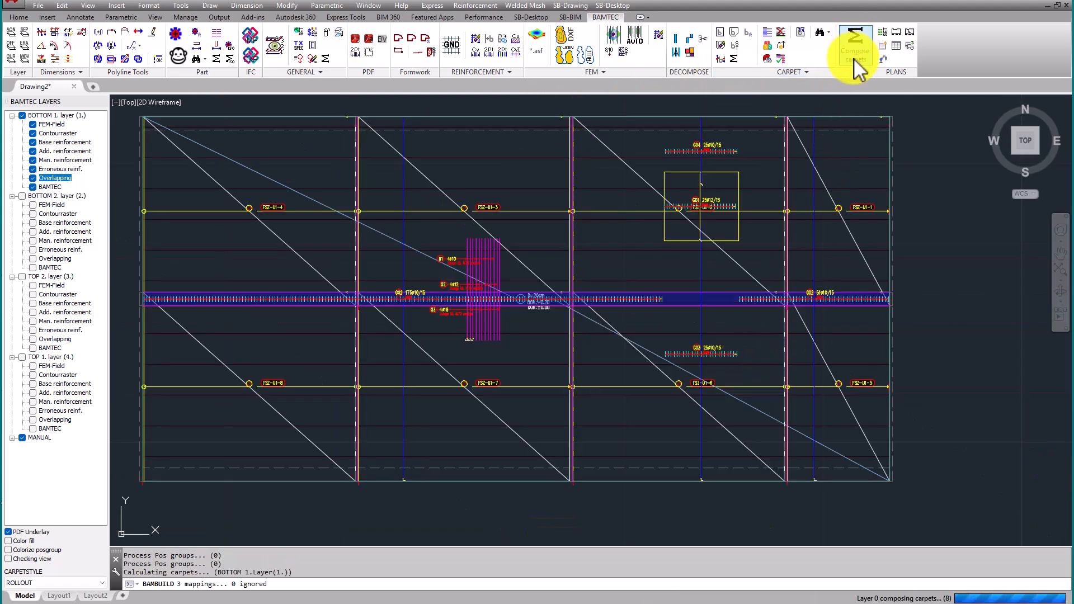
pyautogui.click(619, 356)
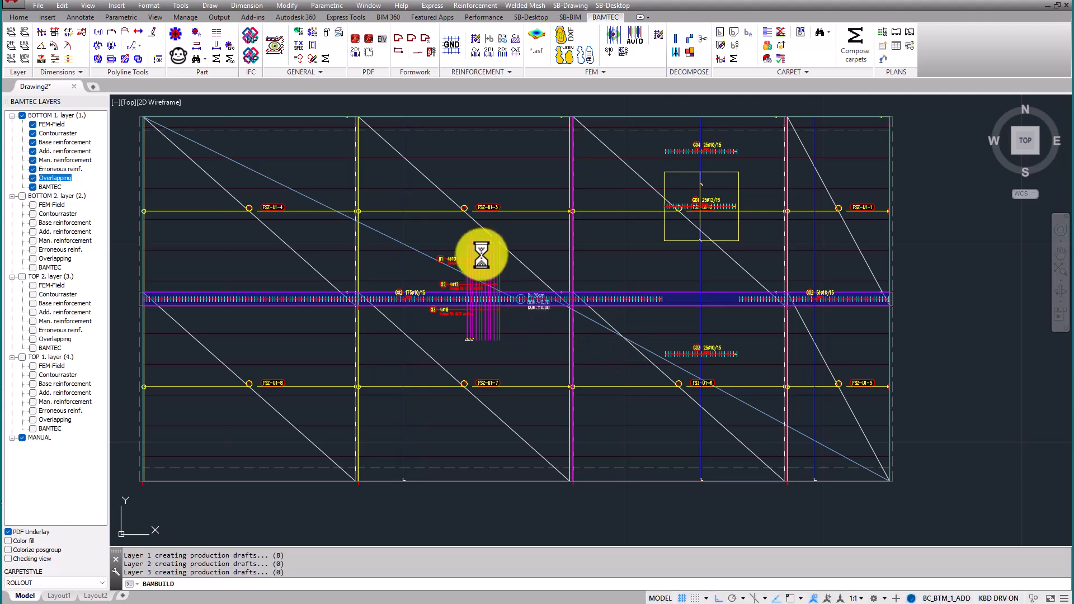
pyautogui.click(598, 352)
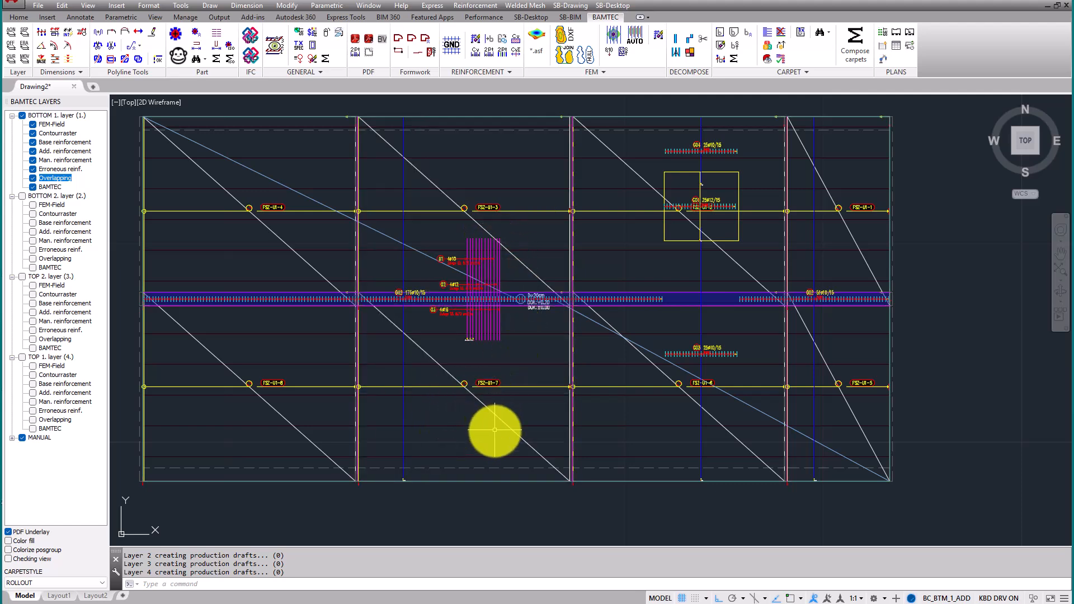
# Examine the FSZ-U1-3 production plan for the arrangement of the ø10, ø12 and ø16 additional bars and its diameter-mass schedule.
pyautogui.moveTo(804, 376); pyautogui.dragTo(765, 365, button='middle')
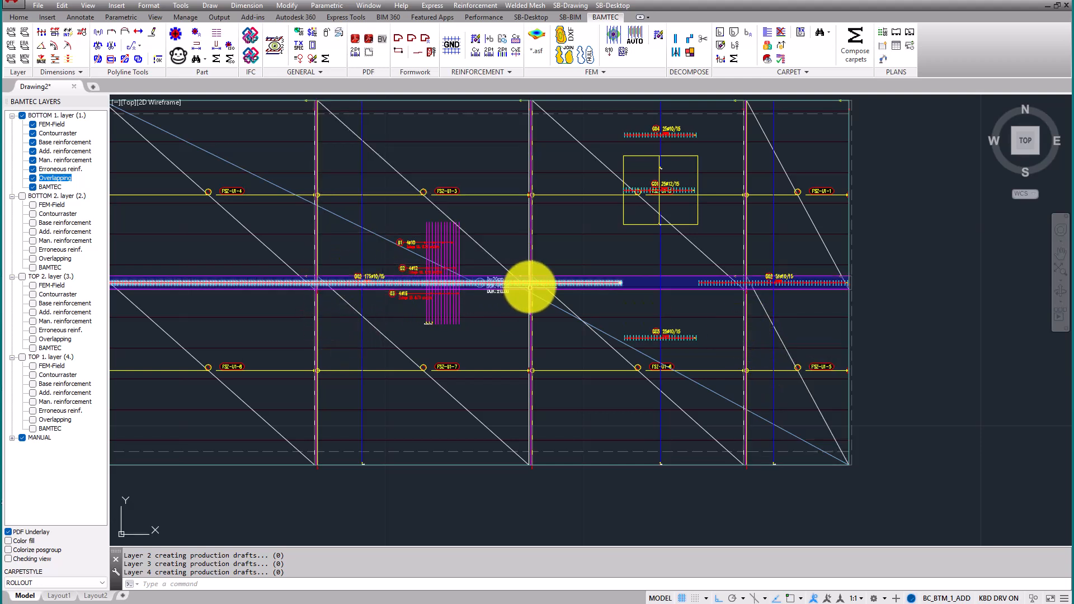
pyautogui.scroll(-2, 808, 351)
pyautogui.scroll(-2, 808, 351)
pyautogui.moveTo(782, 339)
pyautogui.mouseDown(button='middle')
pyautogui.moveTo(582, 247)
pyautogui.moveTo(445, 163)
pyautogui.mouseUp(button='middle')
pyautogui.scroll(-2, 476, 195)
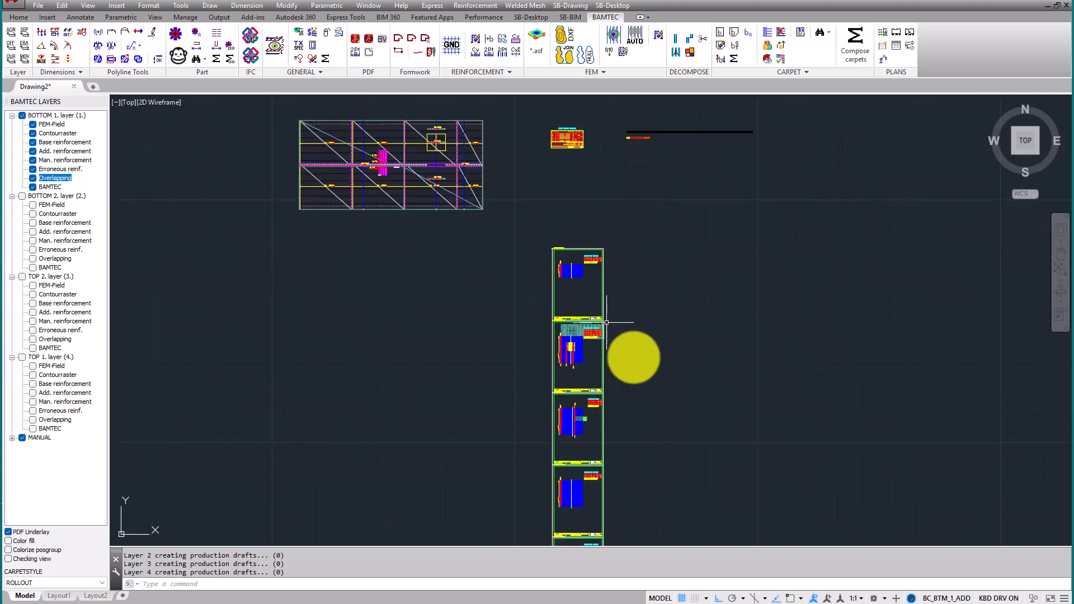
pyautogui.moveTo(636, 361); pyautogui.dragTo(617, 278, button='middle')
pyautogui.scroll(5, 571, 336)
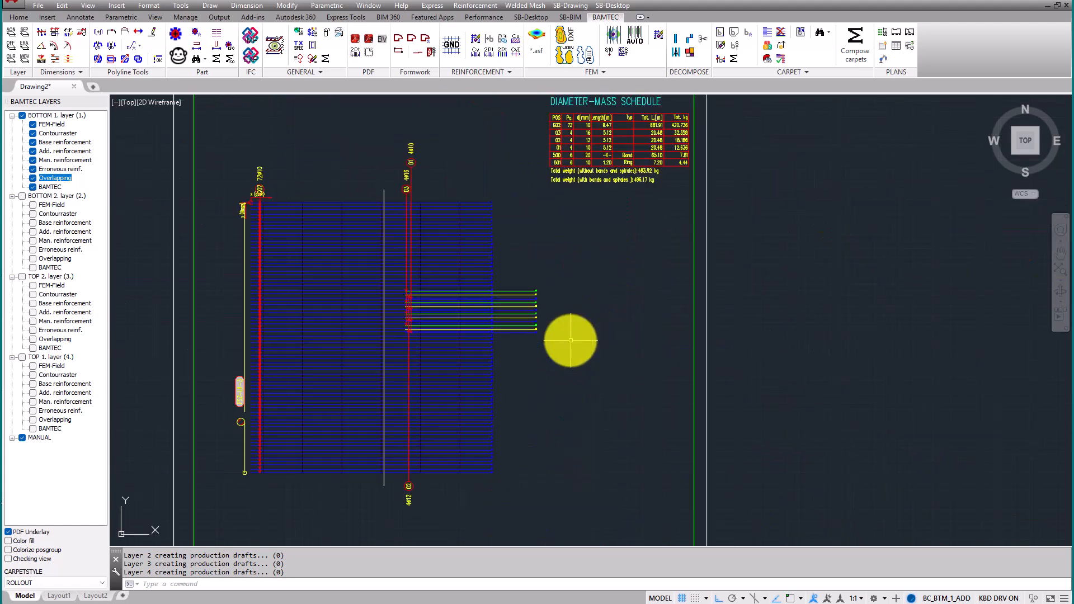
pyautogui.scroll(3, 451, 297)
pyautogui.scroll(-4, 450, 297)
pyautogui.moveTo(444, 300); pyautogui.dragTo(496, 287, button='middle')
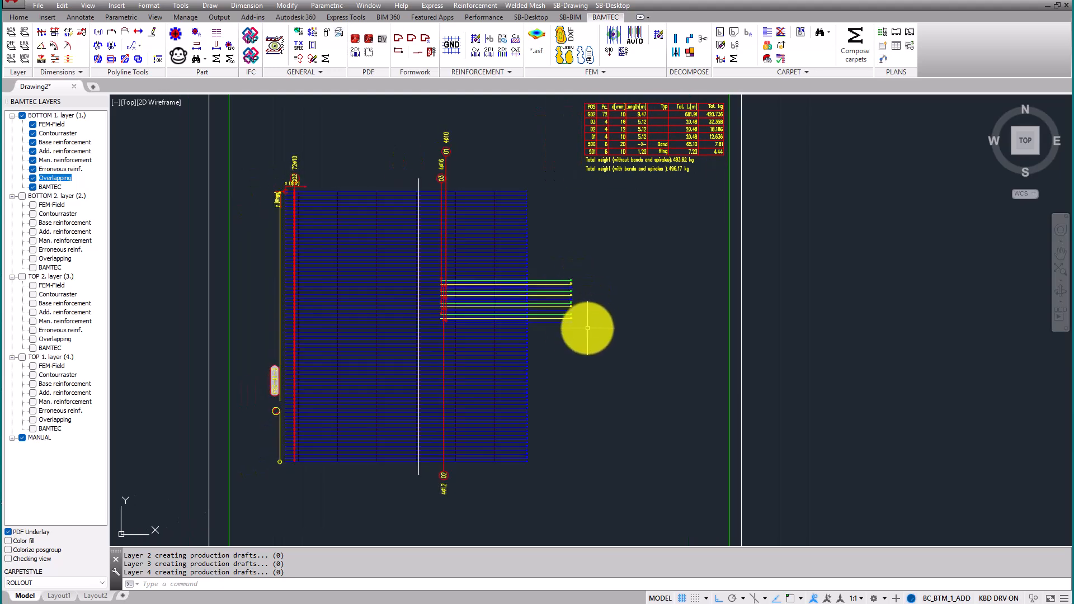
pyautogui.scroll(6, 587, 327)
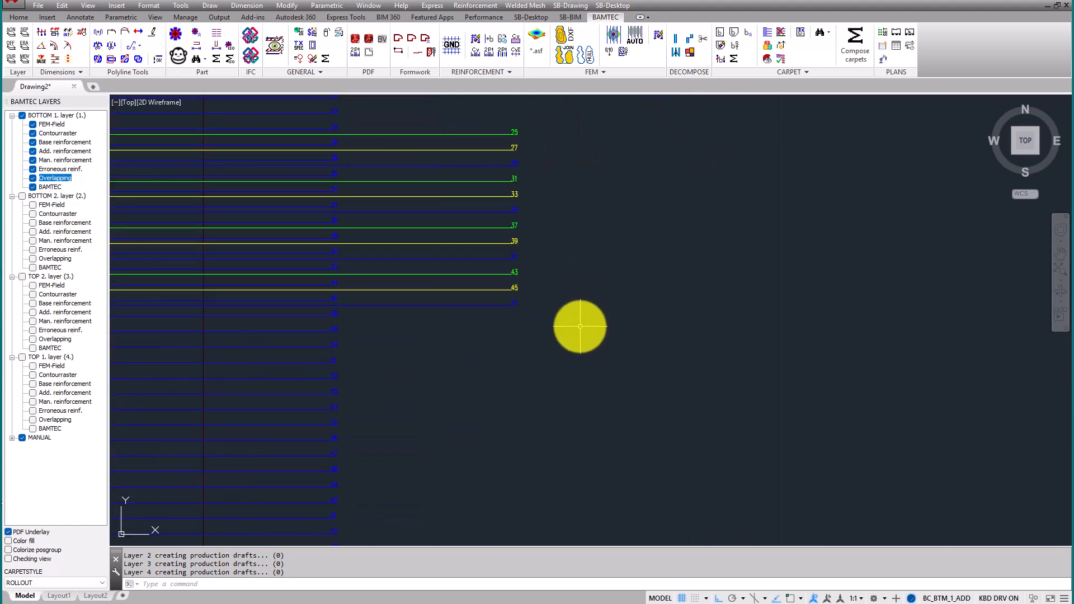
# Check the production plan of the FSZ-U1-7 carpet for any additional bars and look back over the column of plans.
pyautogui.scroll(-7, 580, 328)
pyautogui.moveTo(580, 337)
pyautogui.mouseDown(button='middle')
pyautogui.moveTo(574, 163)
pyautogui.moveTo(563, 216)
pyautogui.mouseUp(button='middle')
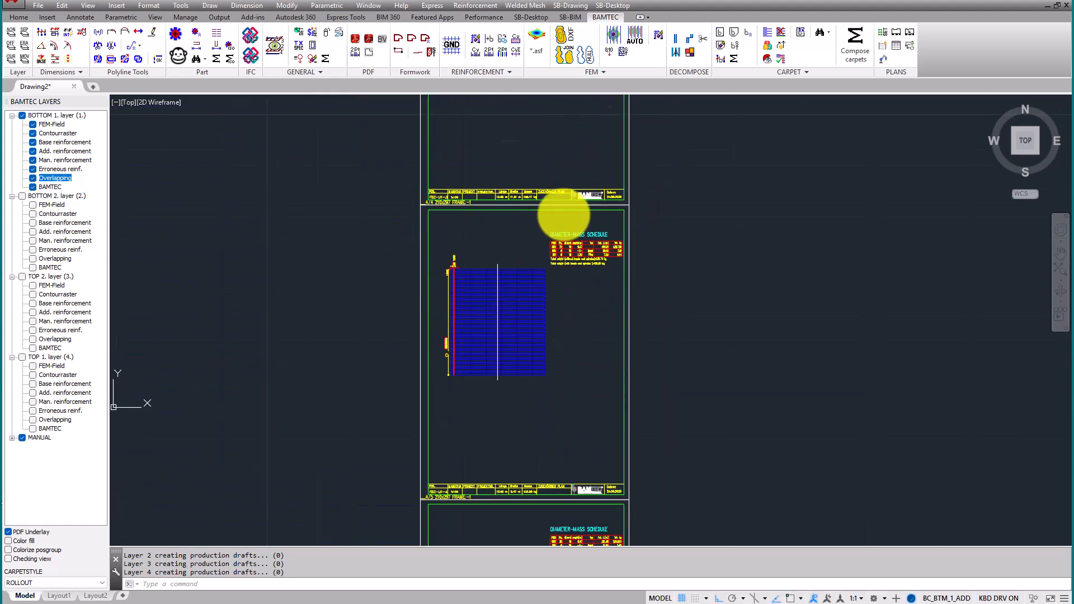
pyautogui.moveTo(551, 368); pyautogui.dragTo(543, 66, button='middle')
pyautogui.scroll(-2, 531, 351)
pyautogui.moveTo(516, 408); pyautogui.dragTo(525, 201, button='middle')
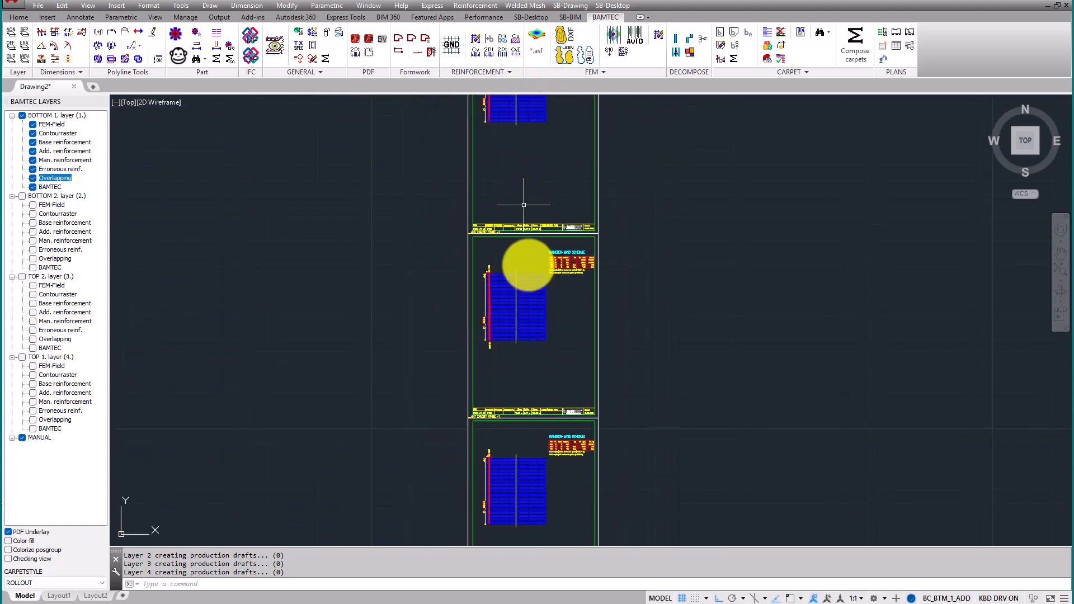
pyautogui.moveTo(521, 386)
pyautogui.mouseDown(button='middle')
pyautogui.moveTo(532, 201)
pyautogui.moveTo(523, 384)
pyautogui.mouseUp(button='middle')
pyautogui.scroll(4, 515, 384)
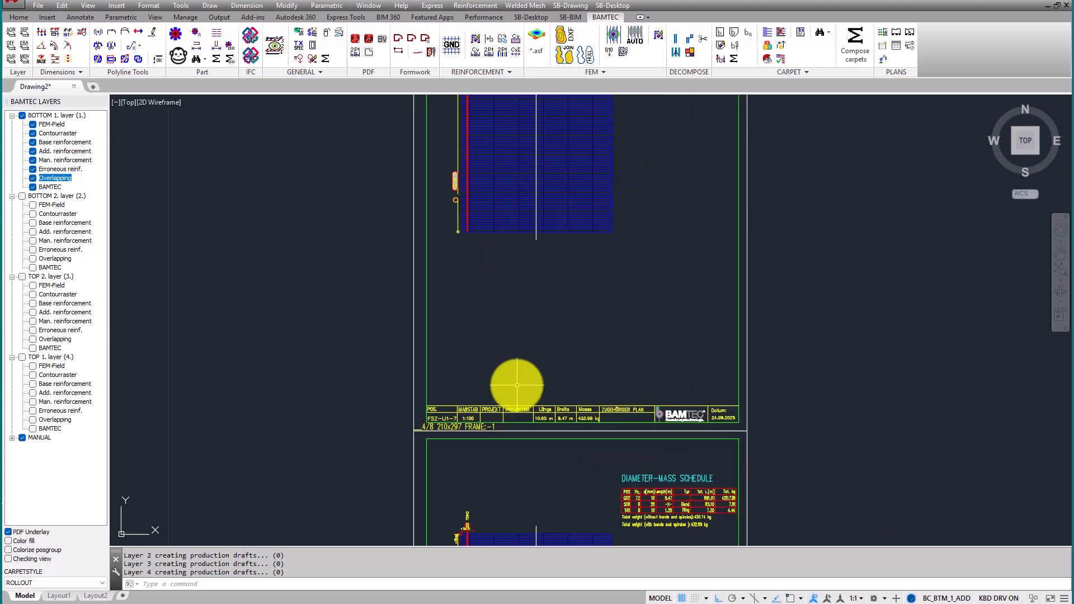
pyautogui.moveTo(543, 233); pyautogui.dragTo(512, 423, button='middle')
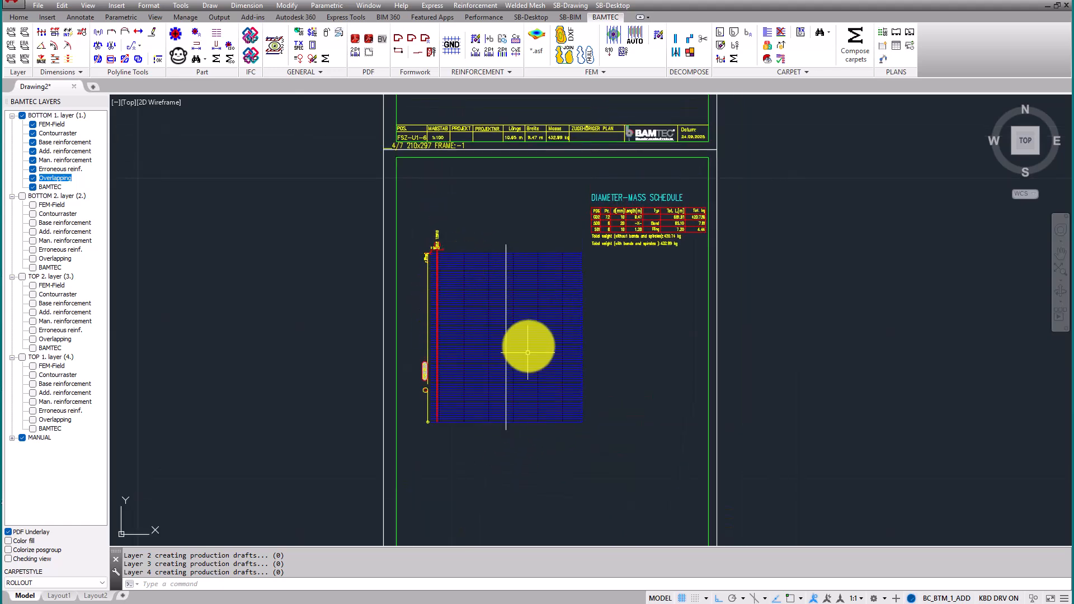
pyautogui.scroll(-4, 419, 291)
pyautogui.moveTo(424, 247); pyautogui.dragTo(741, 462, button='middle')
pyautogui.scroll(-4, 556, 285)
pyautogui.moveTo(517, 224); pyautogui.dragTo(582, 307, button='middle')
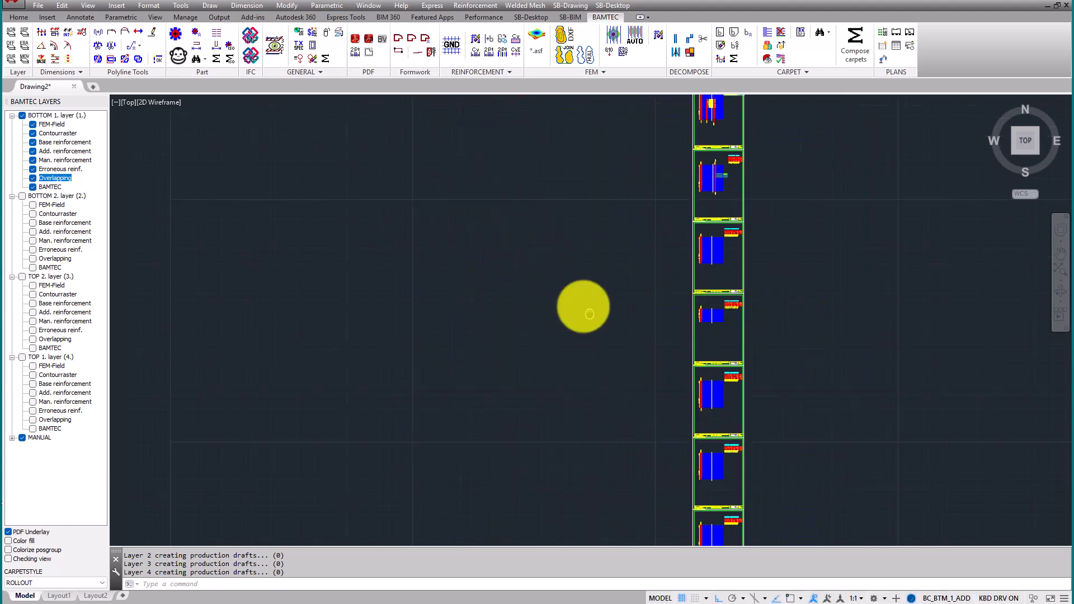
pyautogui.moveTo(582, 307); pyautogui.dragTo(725, 519, button='middle')
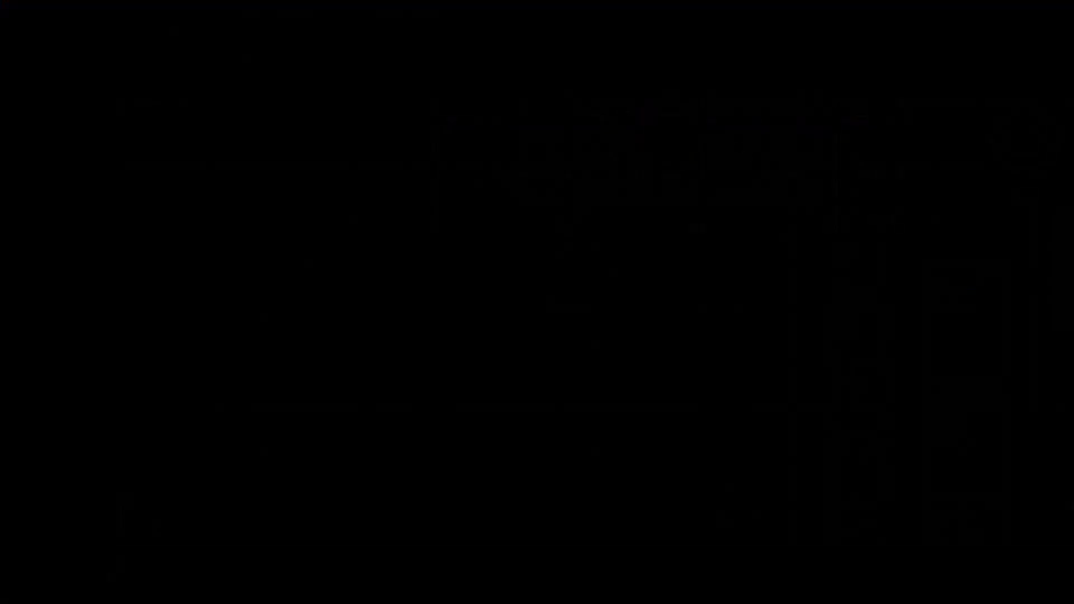